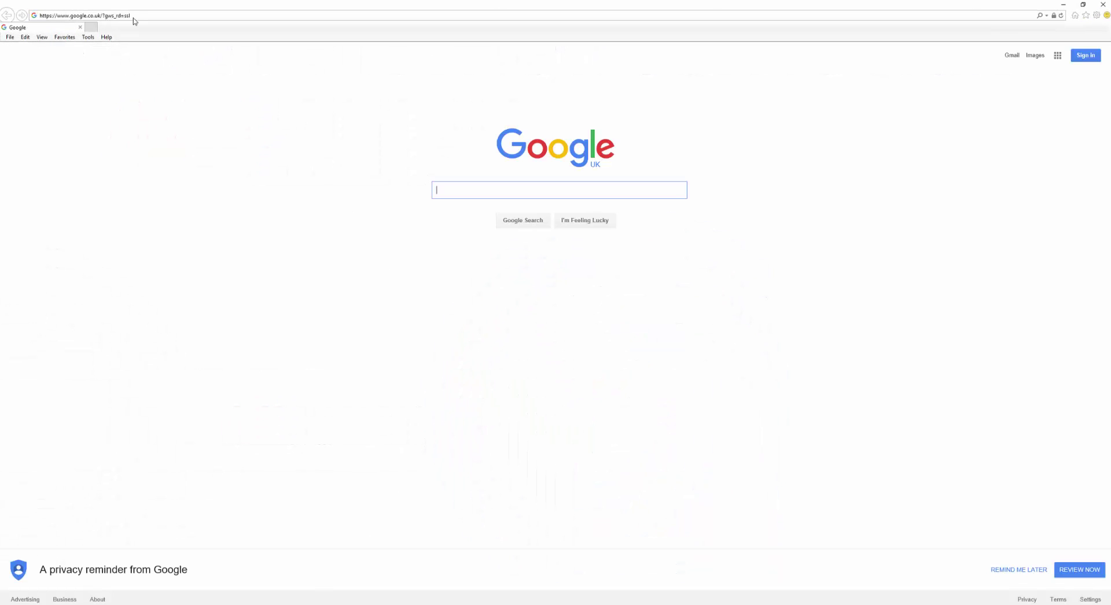
click(131, 17)
text(www)
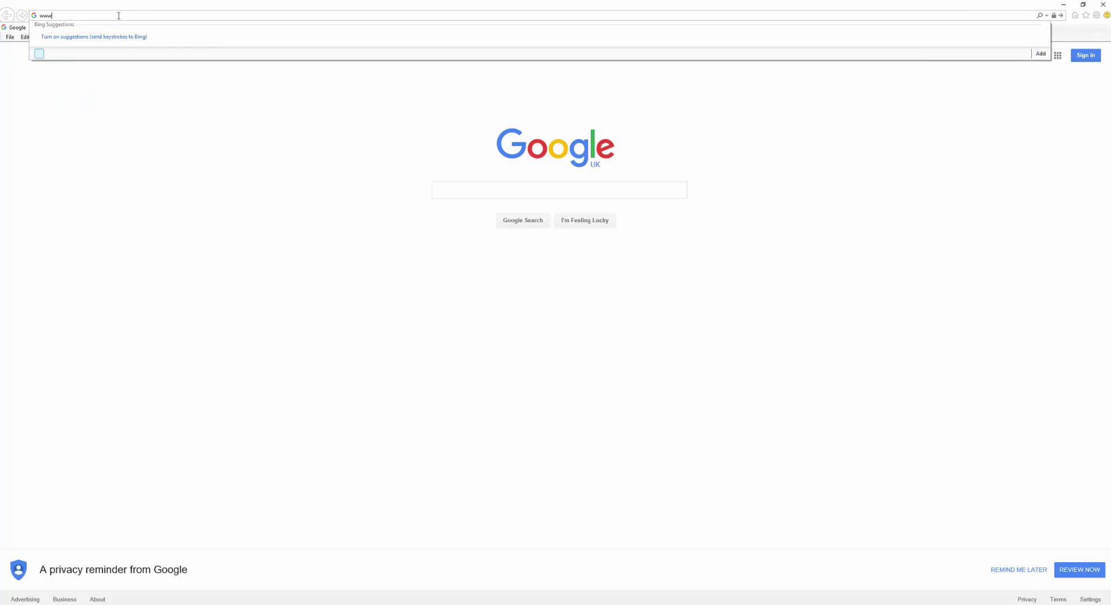
text(.netviewcctv.co.uk)
key(Return)
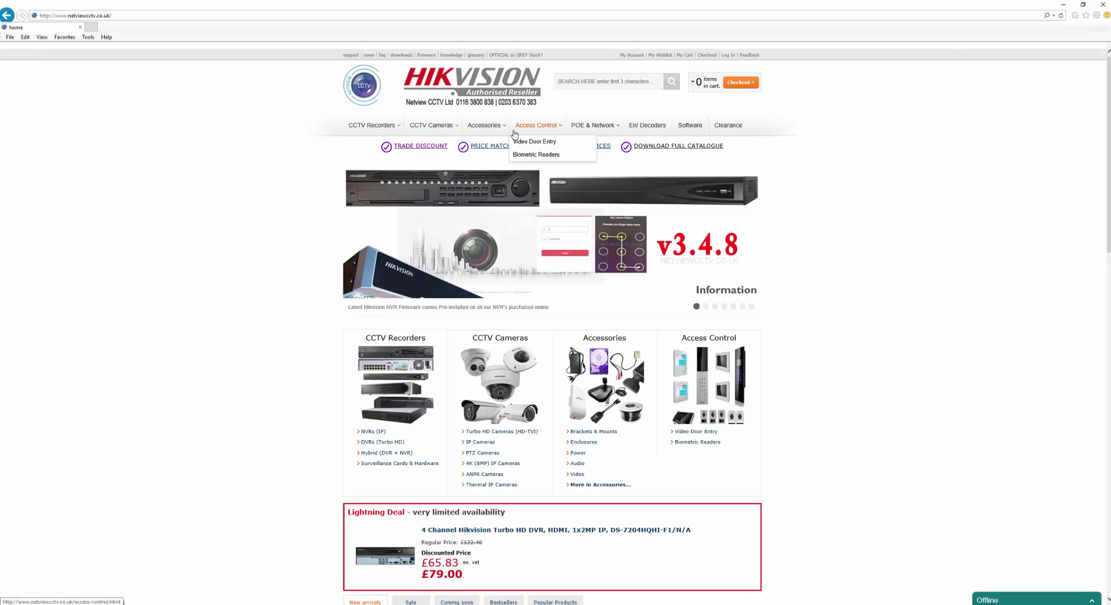
Open Accessories › Audio and the no-power 'Mic for Hikvision IP Camera' 5m product page
mouse_move(577, 128)
mouse_move(484, 126)
click(473, 181)
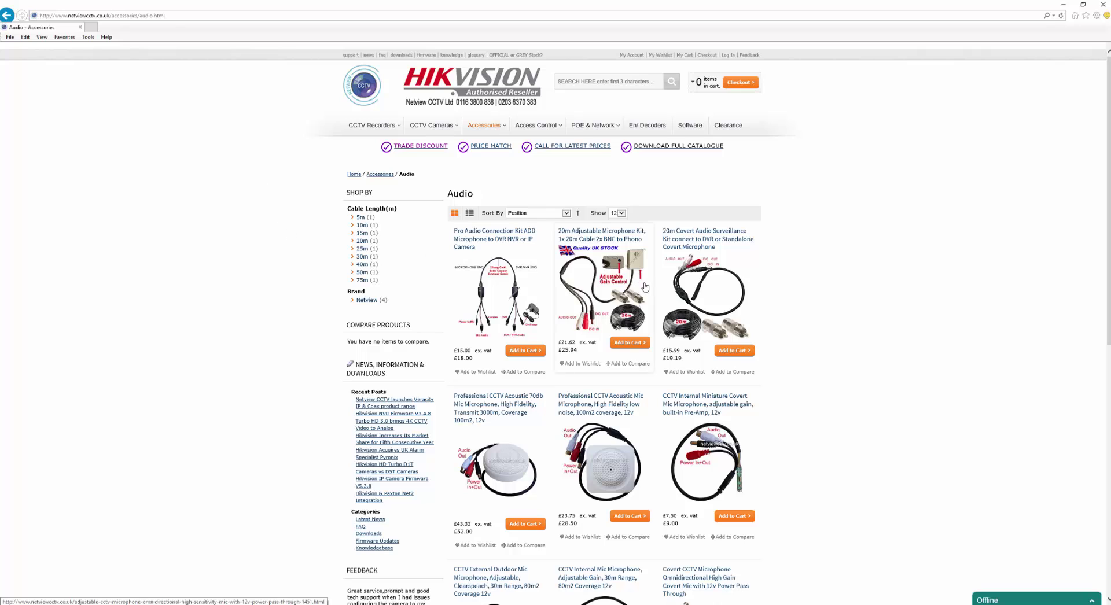
scroll(728, 396, down, 3)
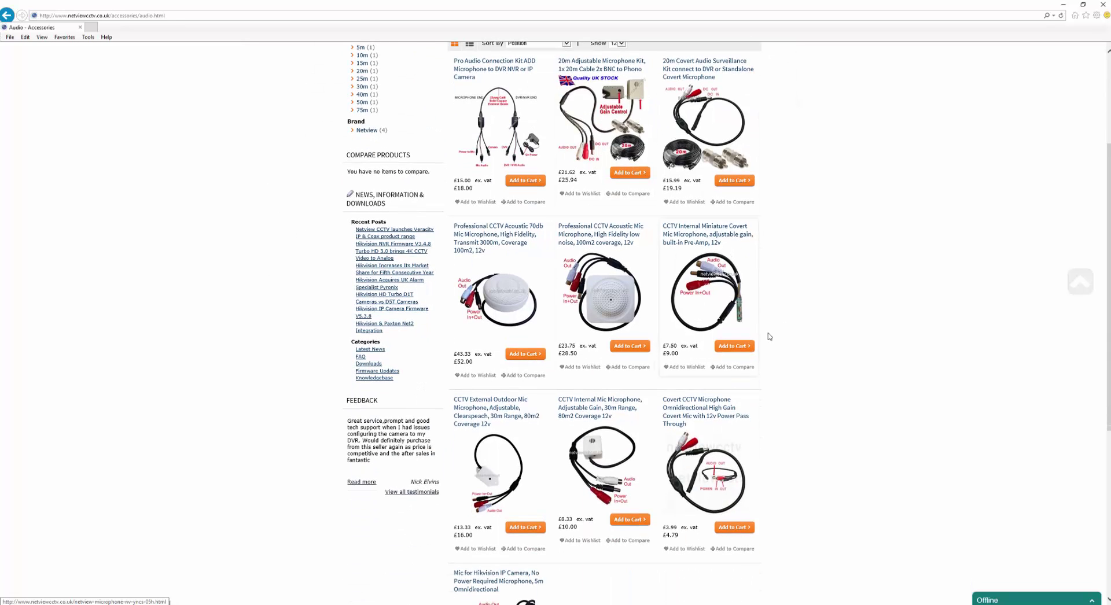
scroll(800, 344, down, 2)
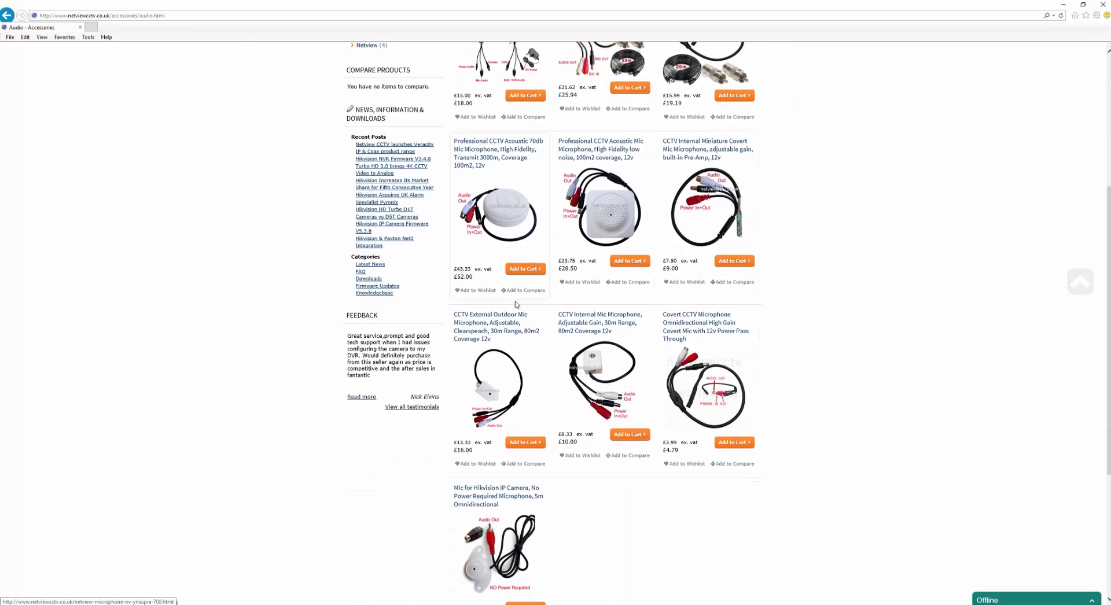
scroll(514, 341, down, 3)
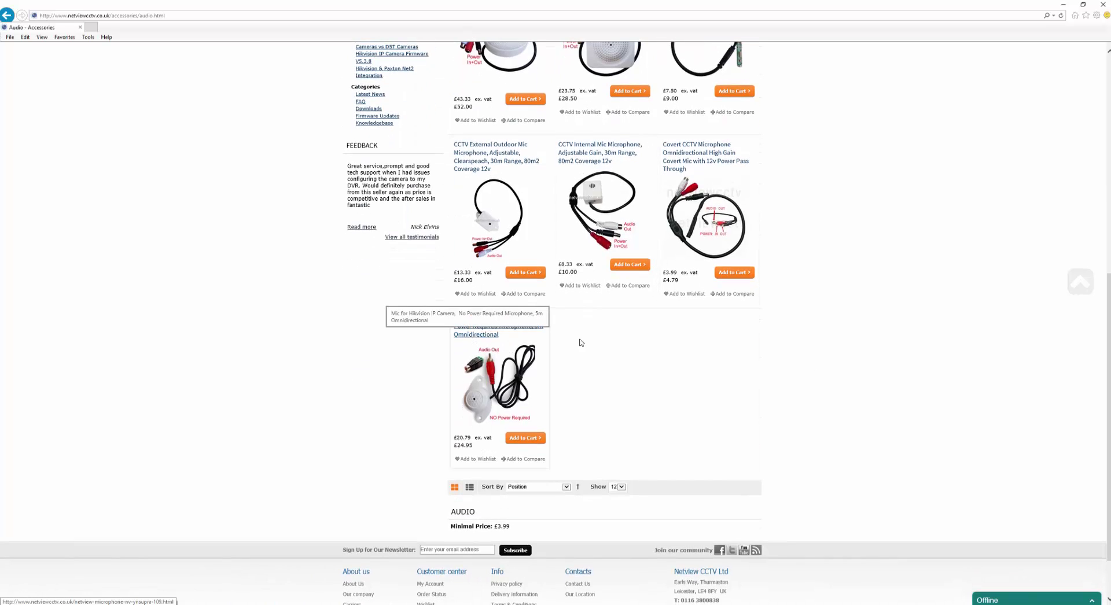
click(490, 332)
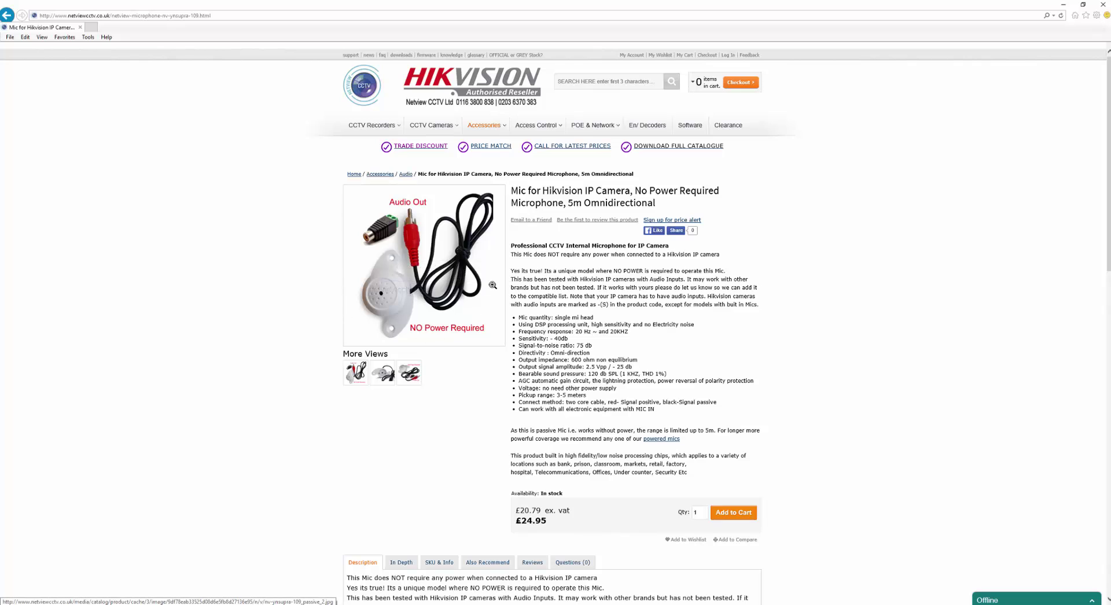
scroll(668, 307, down, 2)
scroll(668, 306, down, 3)
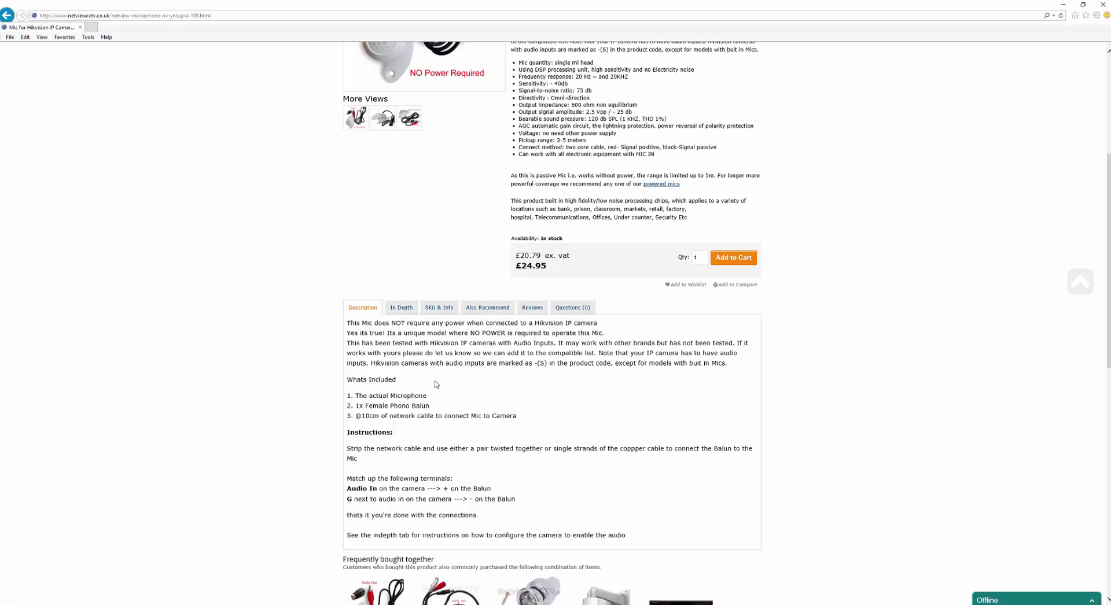
scroll(435, 382, up, 3)
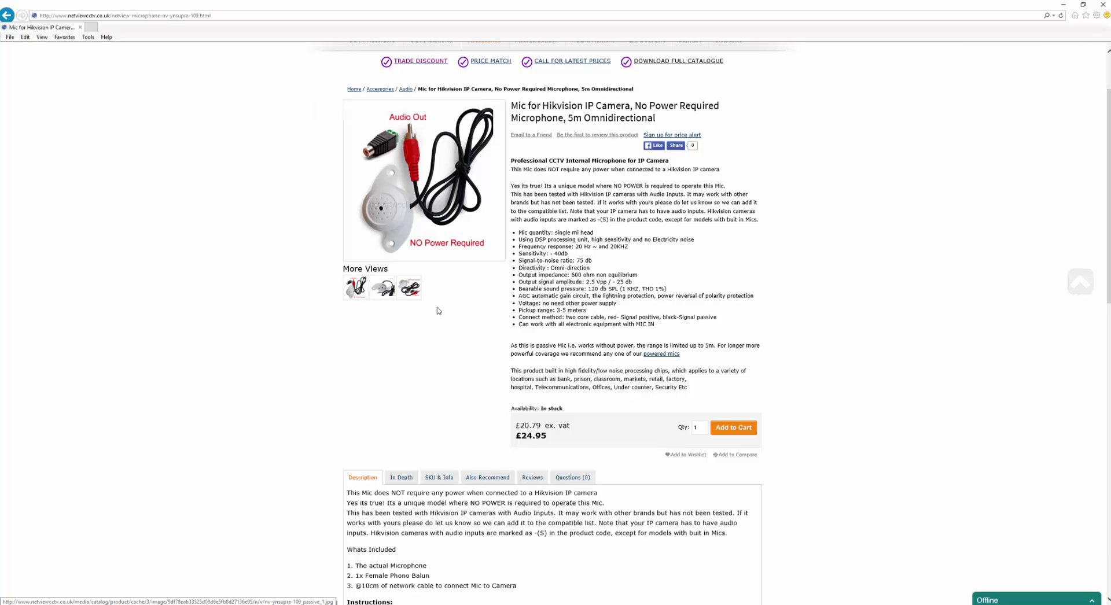
scroll(447, 339, down, 4)
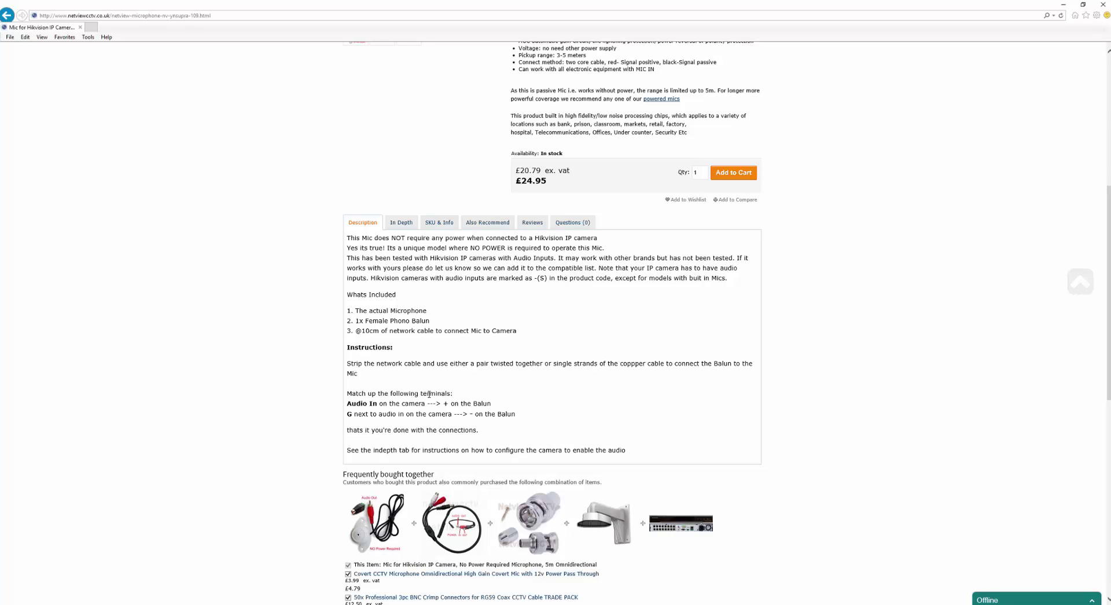
drag(348, 403, 482, 405)
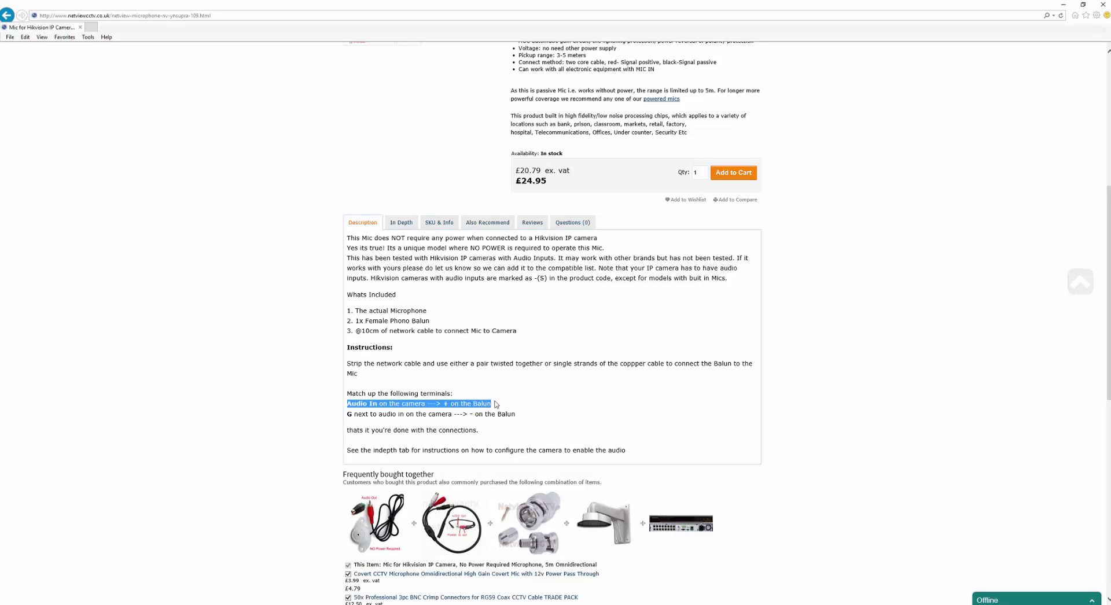
click(375, 416)
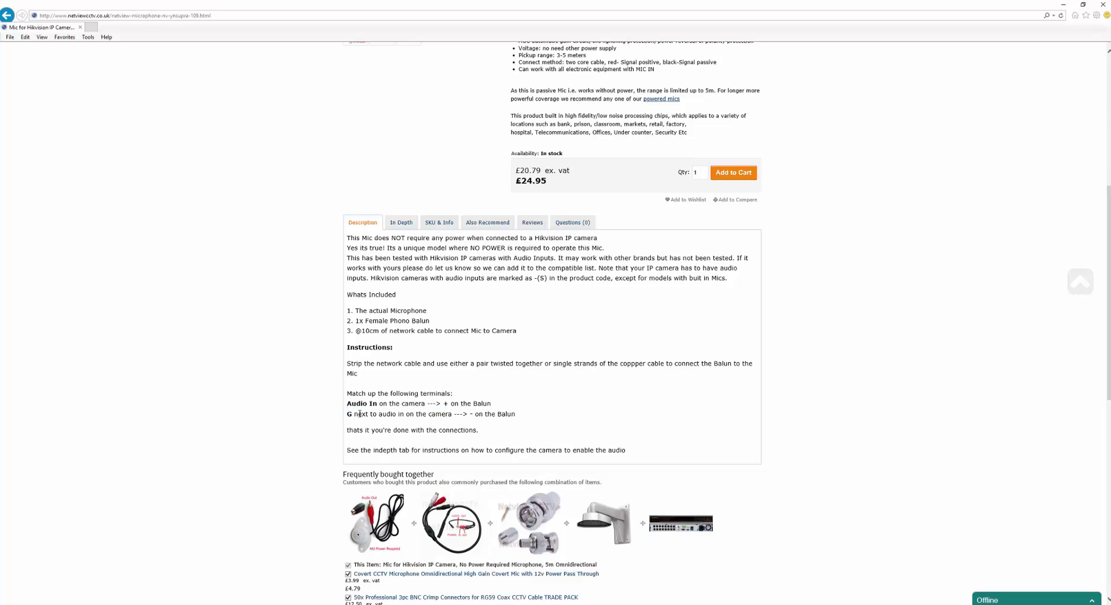
drag(347, 416, 513, 417)
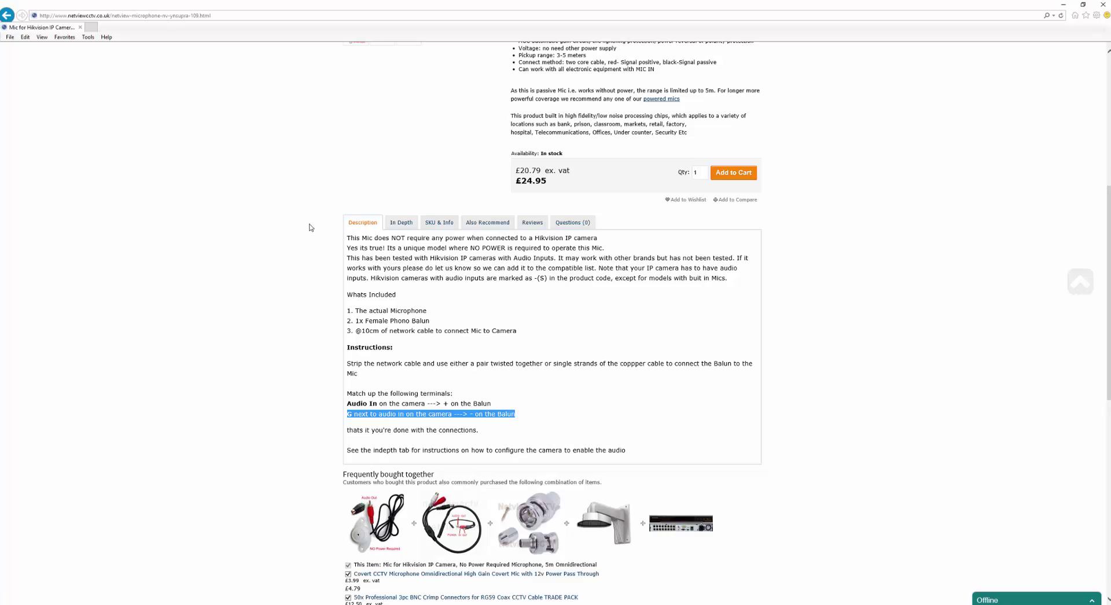
scroll(305, 226, up, 4)
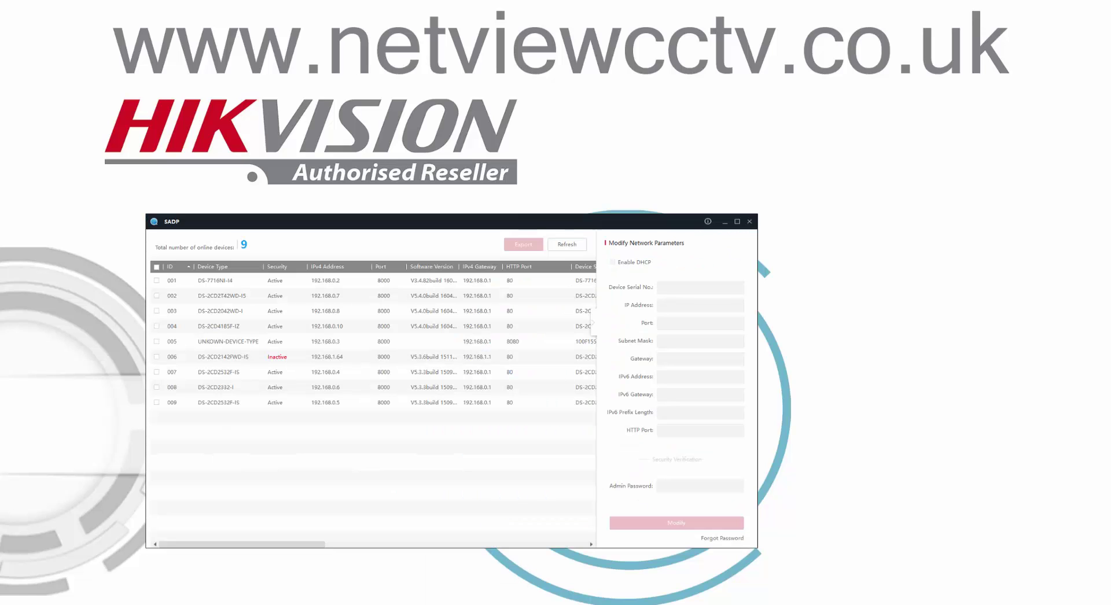
Select inactive camera 006 (DS-2CD2142FWD-IS) in the SADP device list
drag(265, 222, 313, 166)
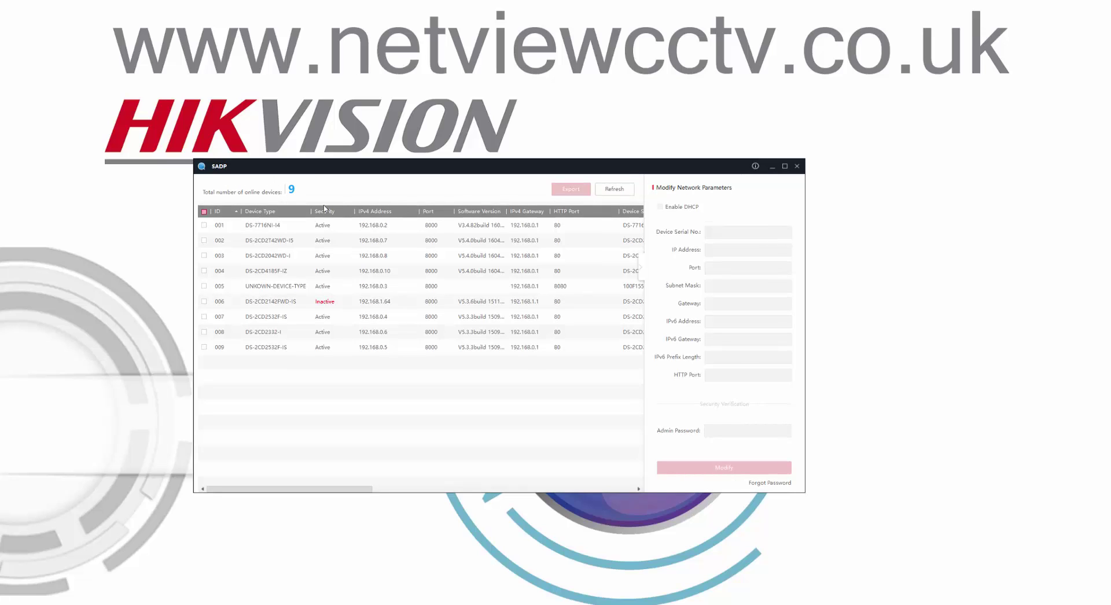
click(277, 303)
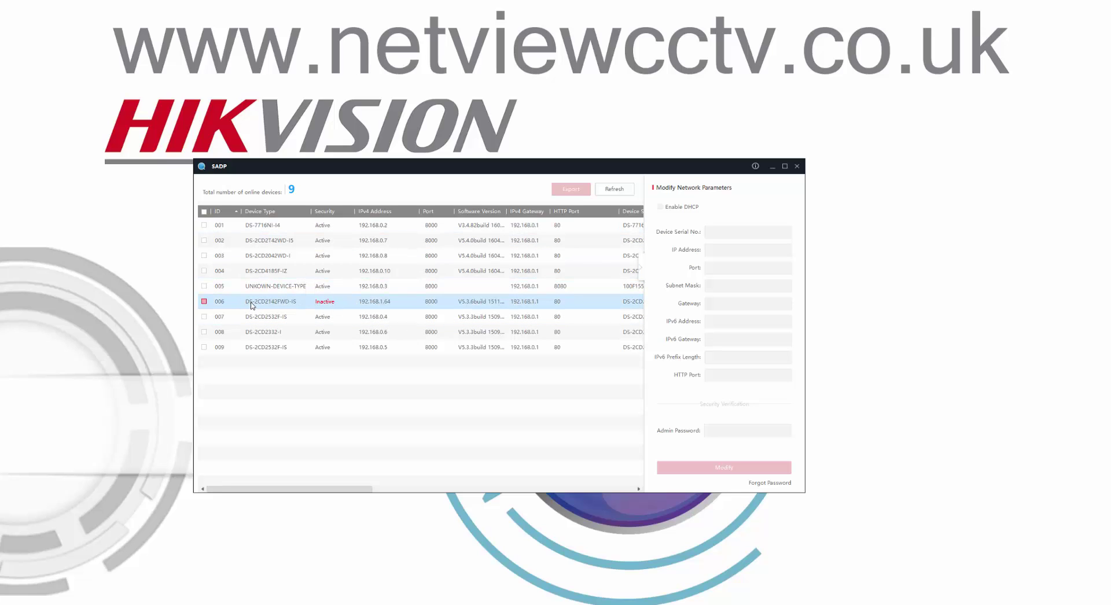
click(293, 315)
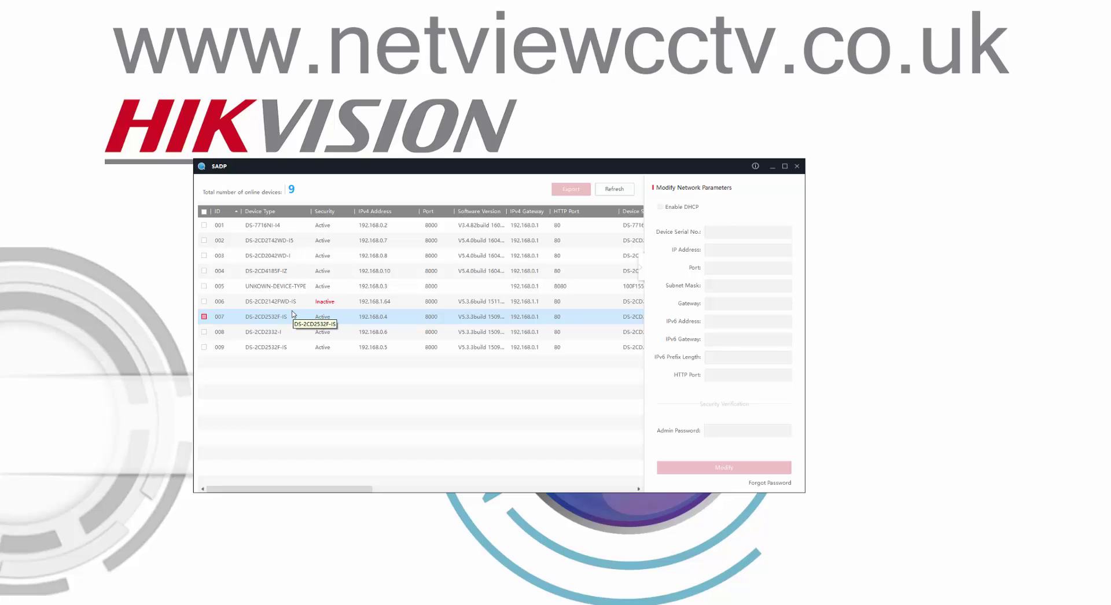
click(308, 307)
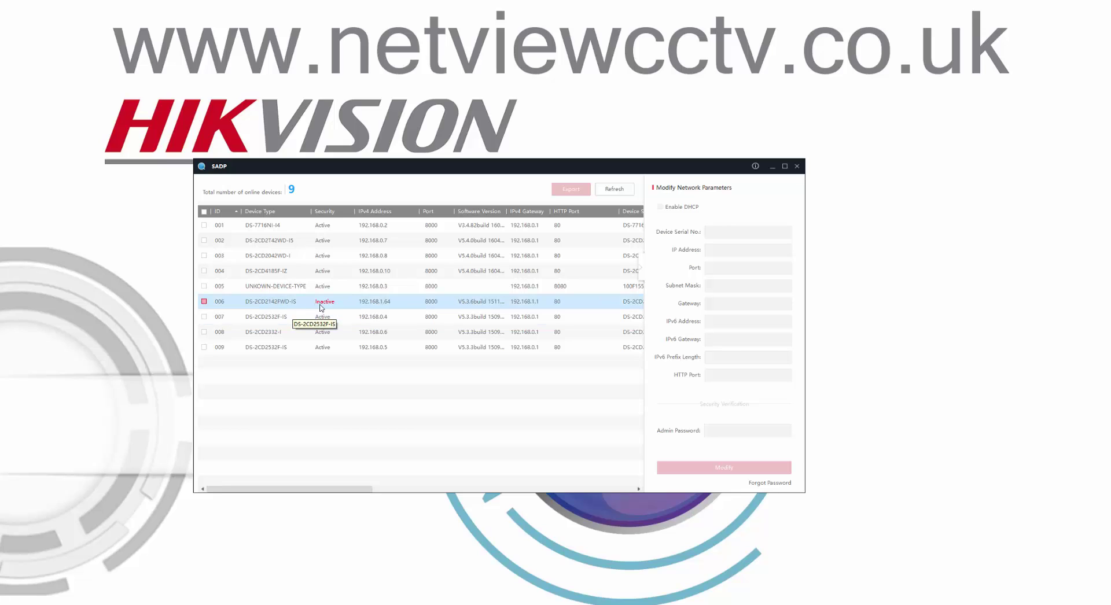
click(306, 312)
click(301, 307)
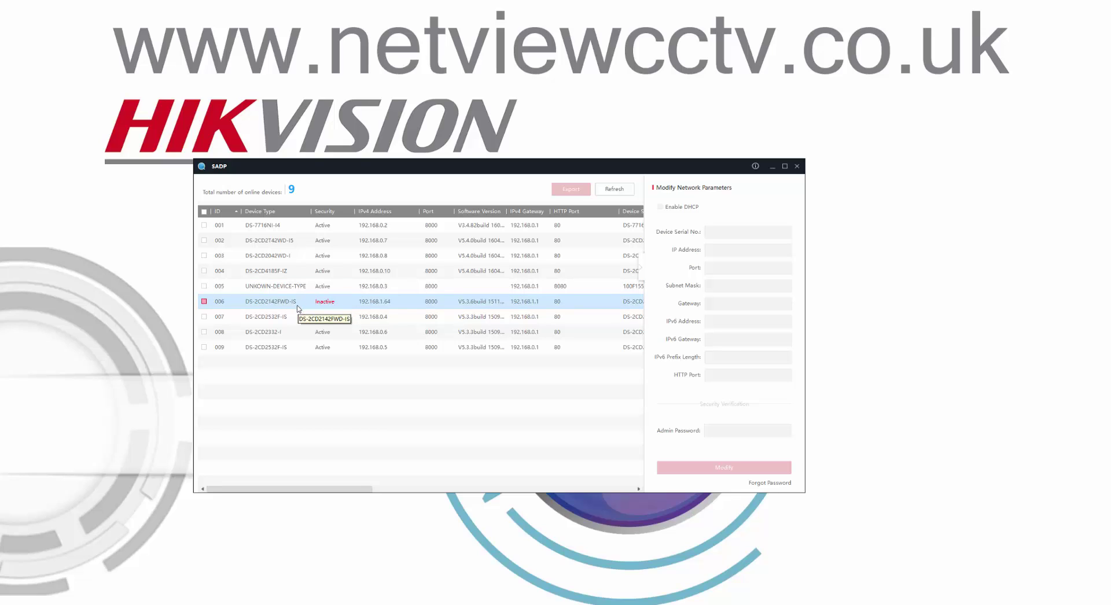
click(296, 313)
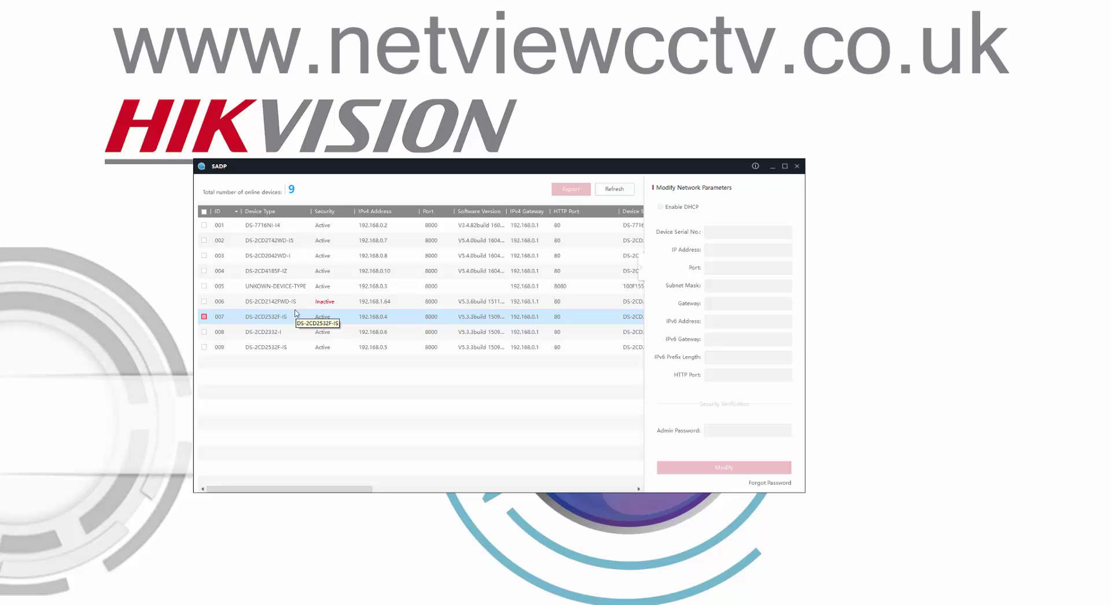
click(278, 302)
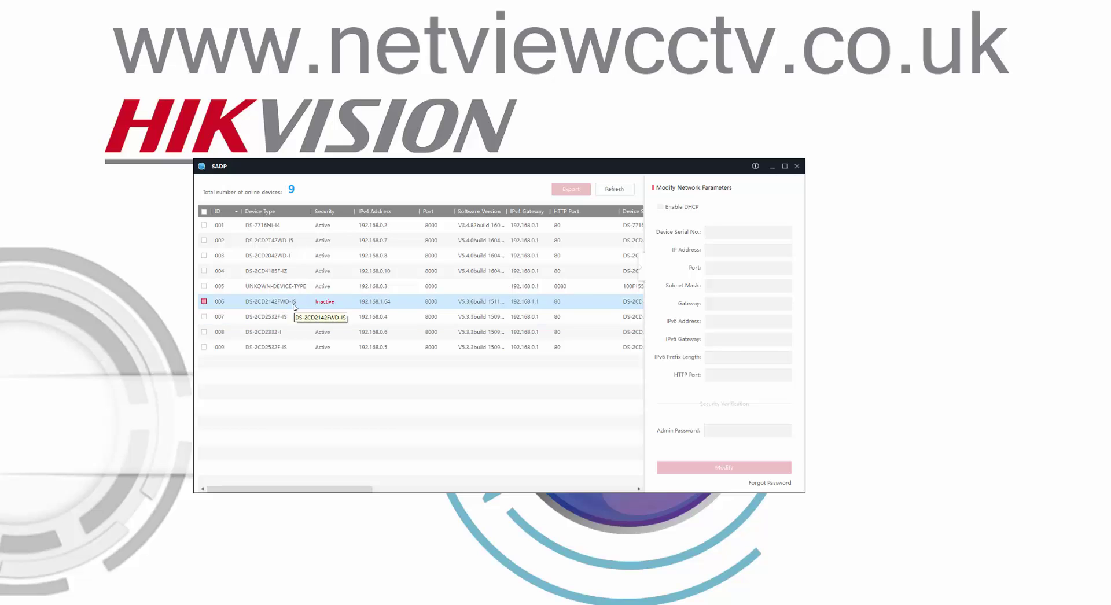
Tick camera 006 and activate it with a new admin password, entered and confirmed
click(203, 301)
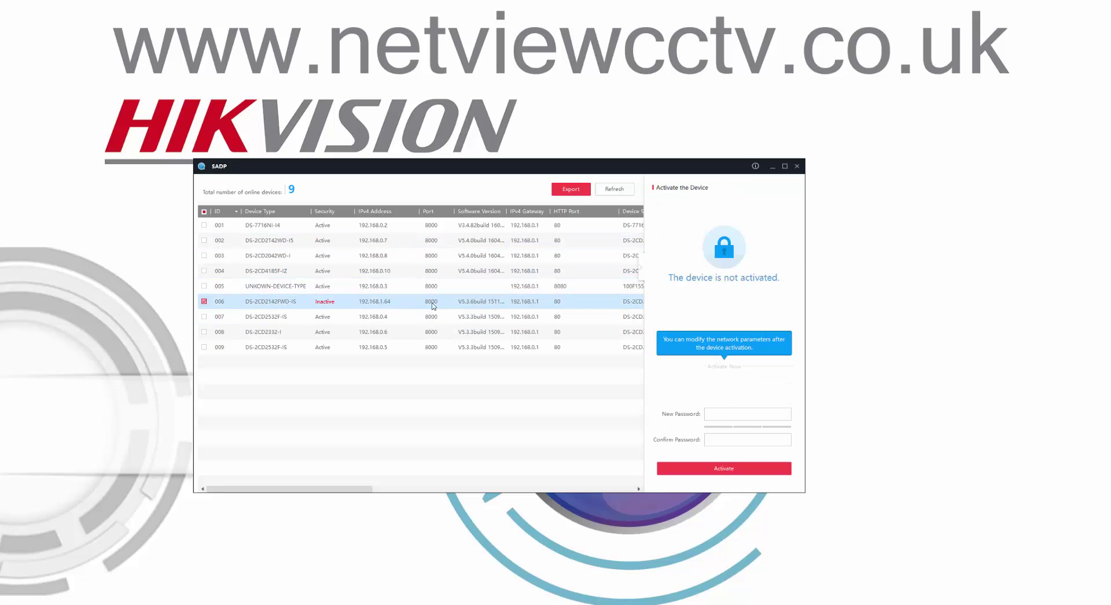
click(723, 413)
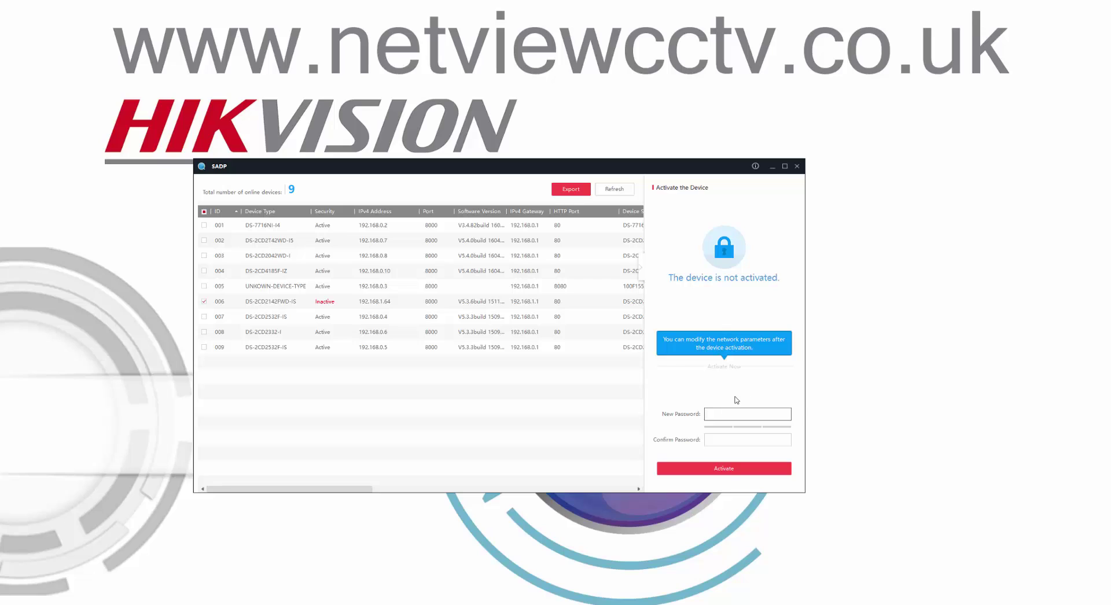
text(admin12)
key(Tab)
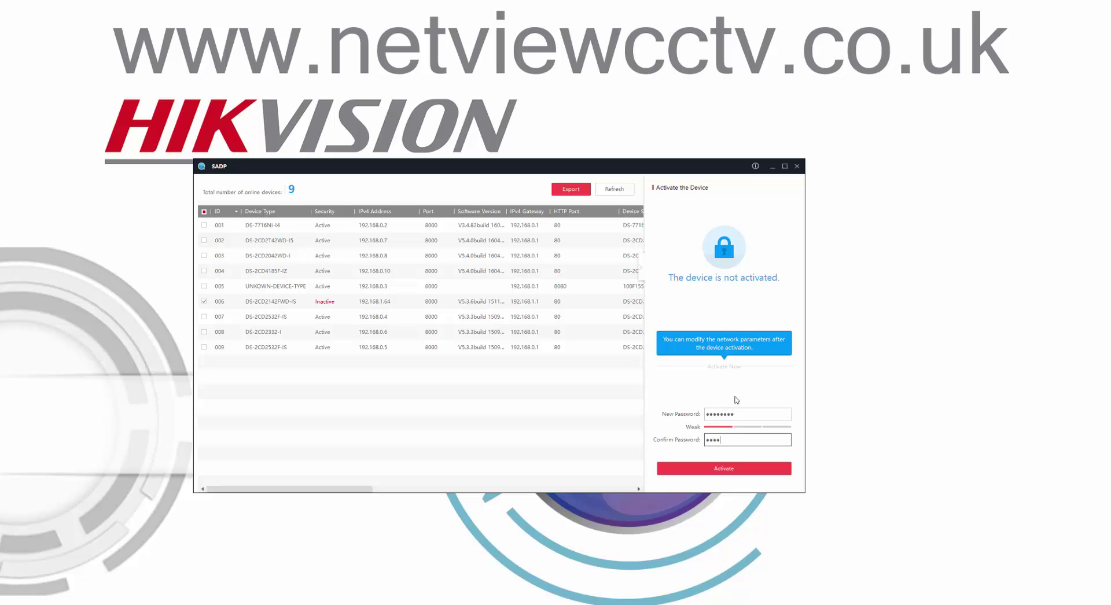
text(admin123)
click(723, 468)
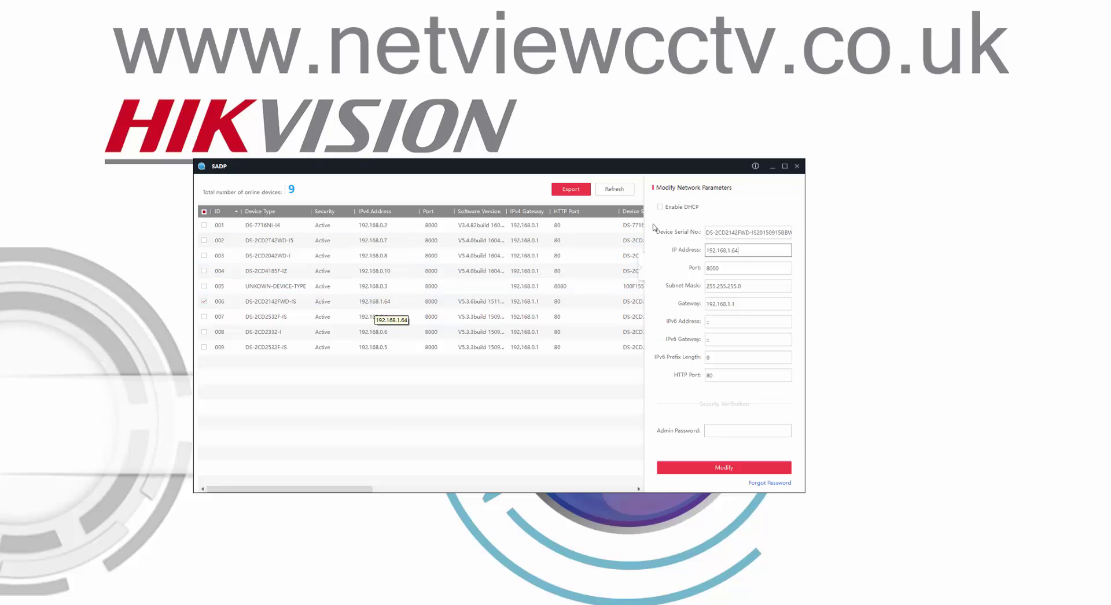
Enable DHCP on the DS-2CD2142FWD-IS camera and apply it with Modify
click(660, 208)
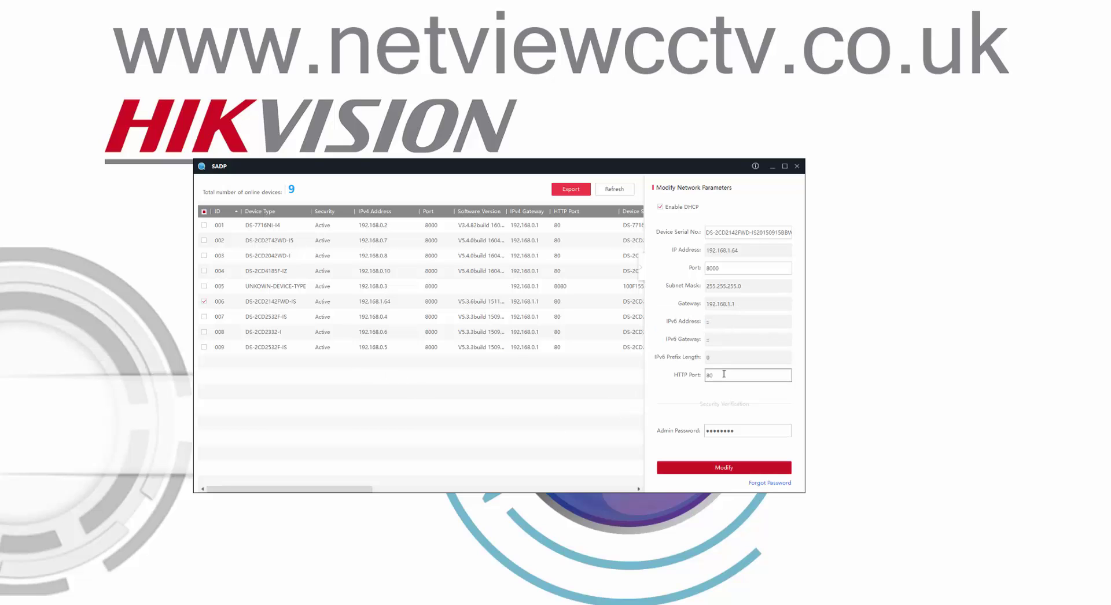
click(614, 193)
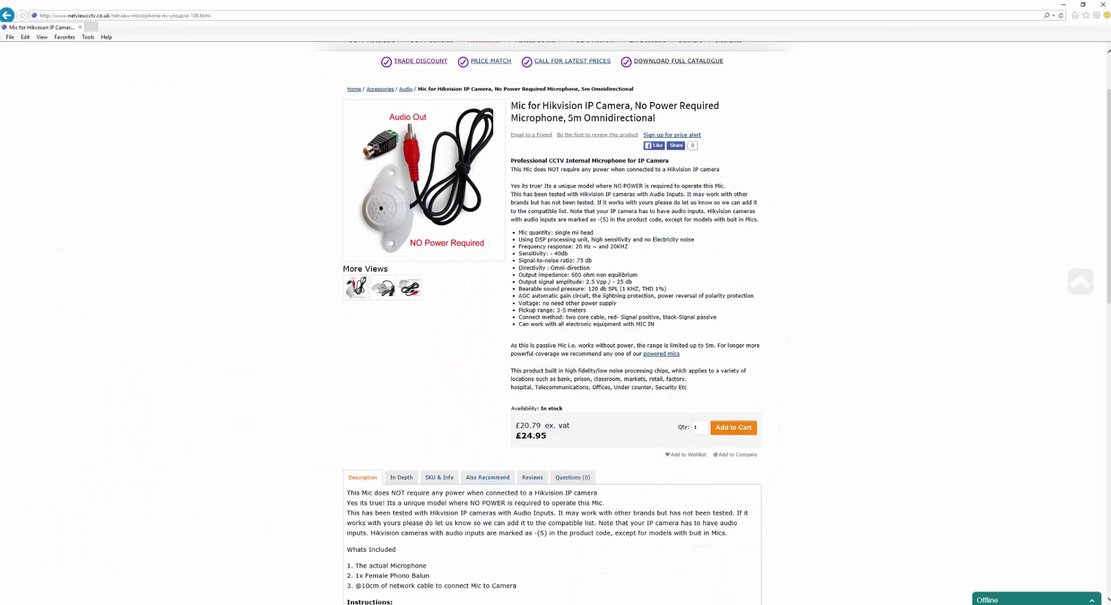
Browse to the camera at 192.168.0.36 in Internet Explorer
click(232, 16)
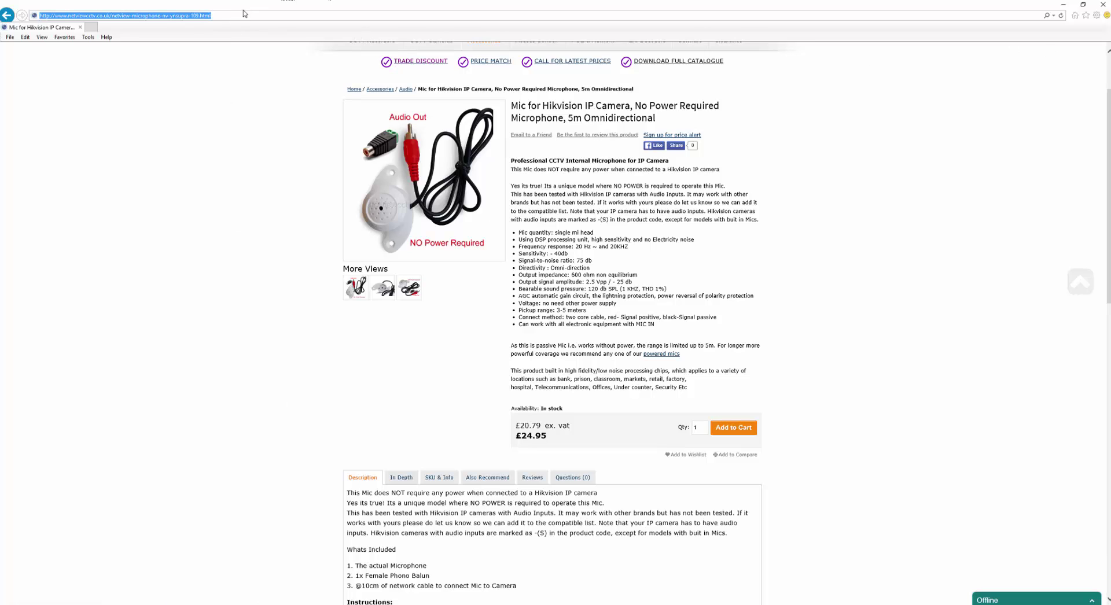
text(192.168.0.36)
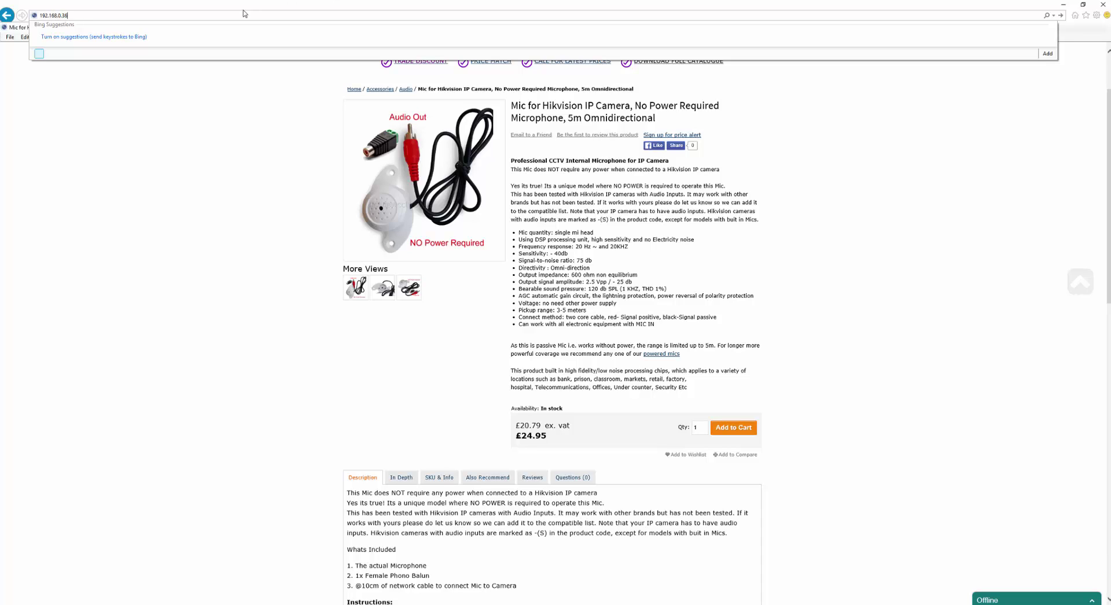
key(Return)
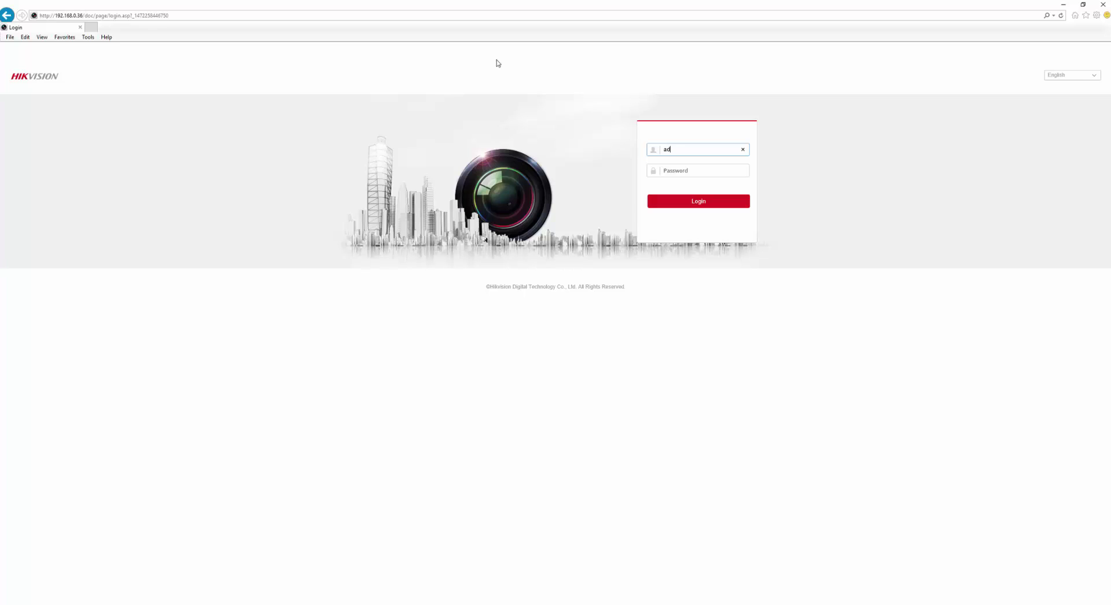
Enter the camera's login credentials and sign in to reach Live View
key(Tab)
click(689, 202)
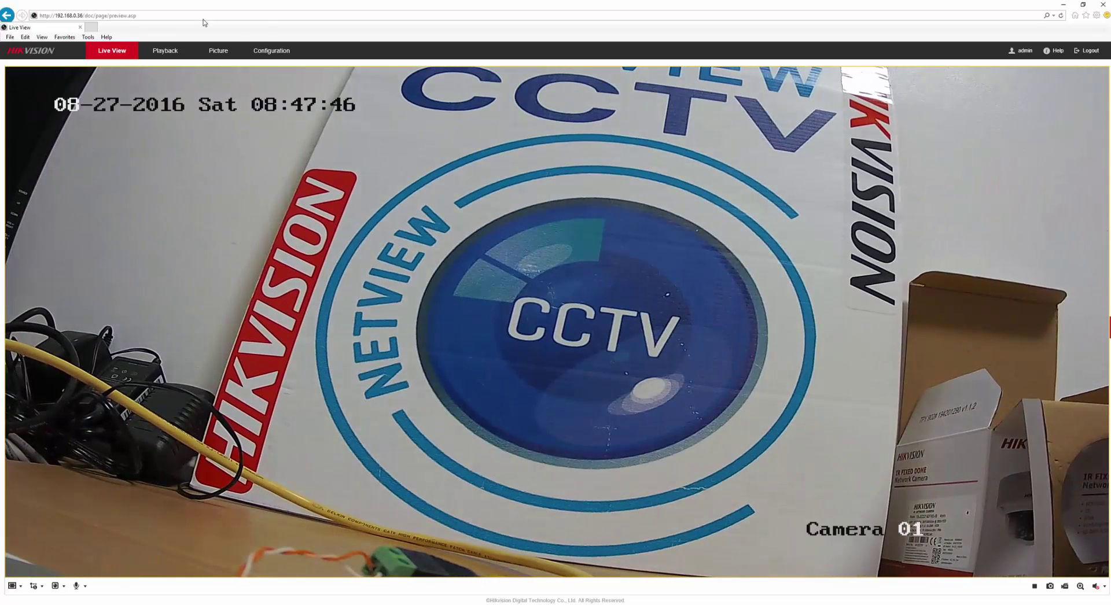
Set the Main Stream video type to Video&Audio and save
click(275, 54)
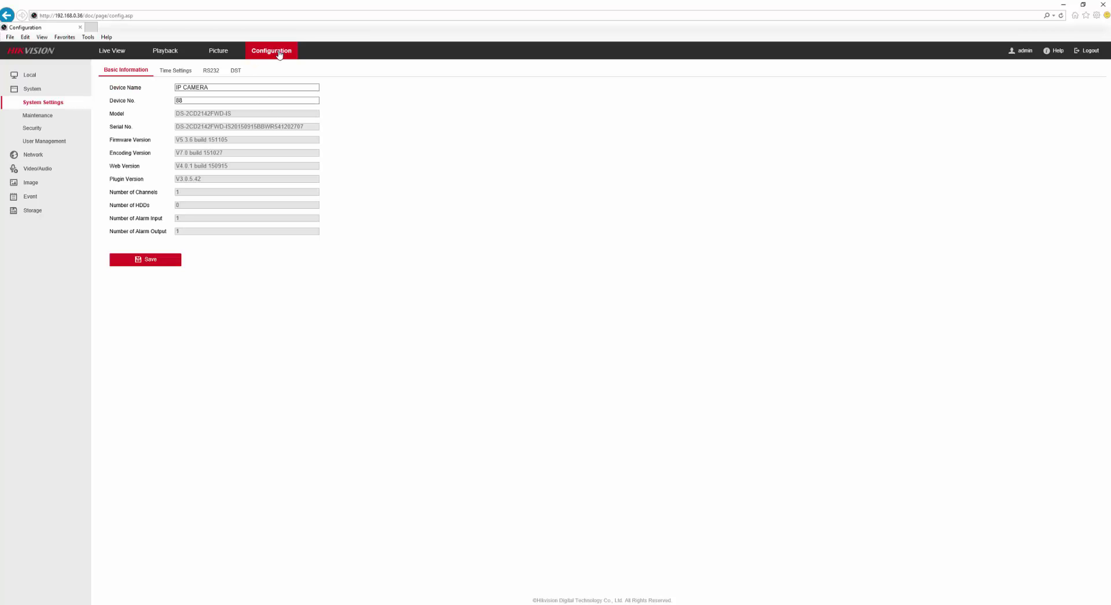
click(36, 169)
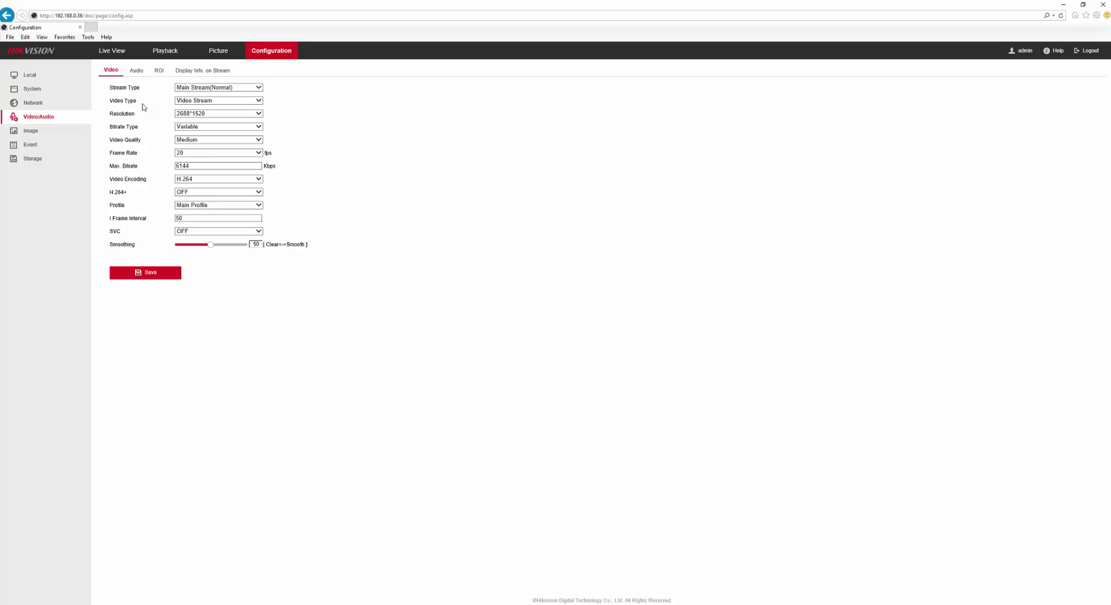
click(258, 102)
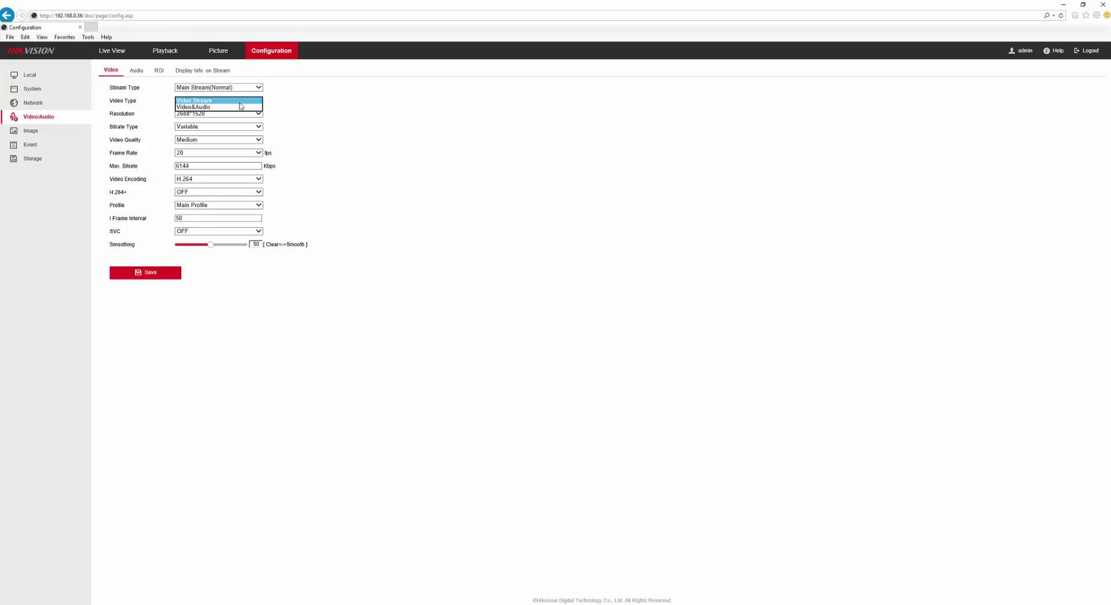
click(213, 107)
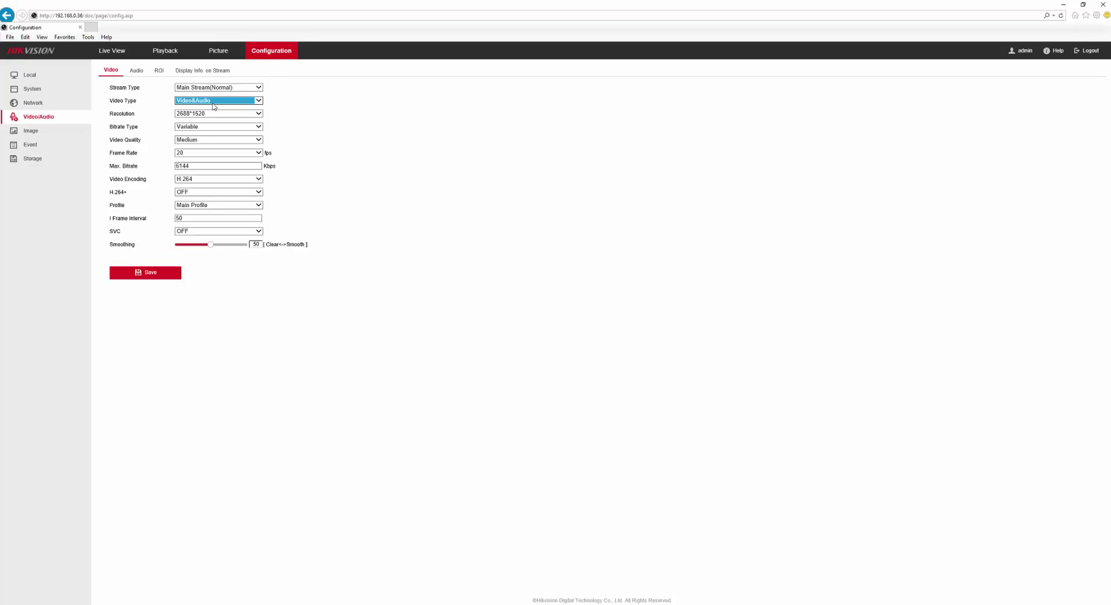
click(140, 274)
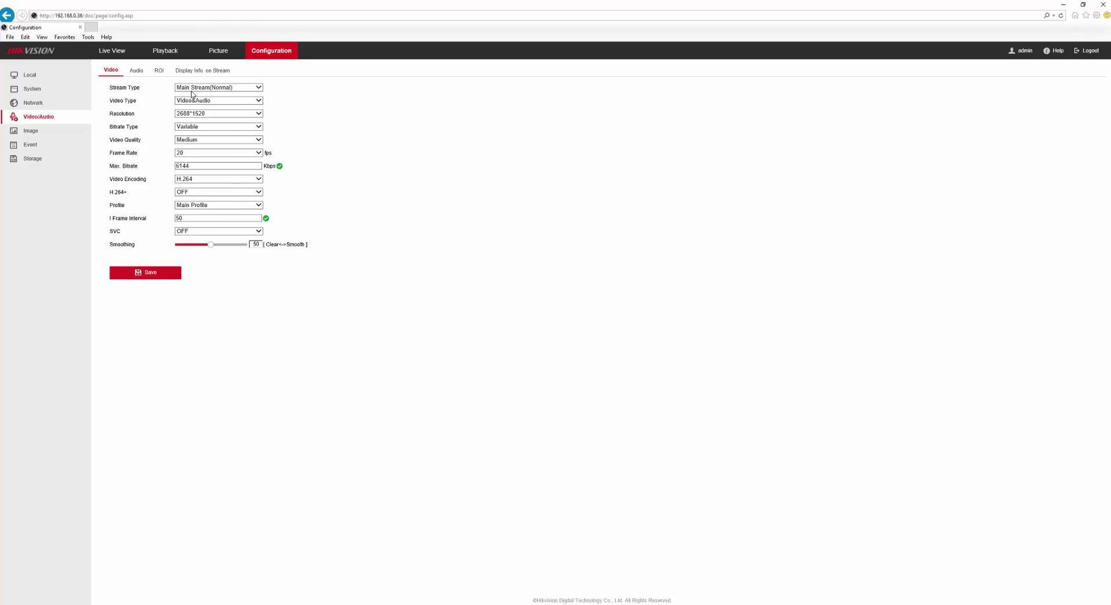
Switch to Sub Stream, set its video type to Video&Audio, and save
click(258, 89)
click(208, 94)
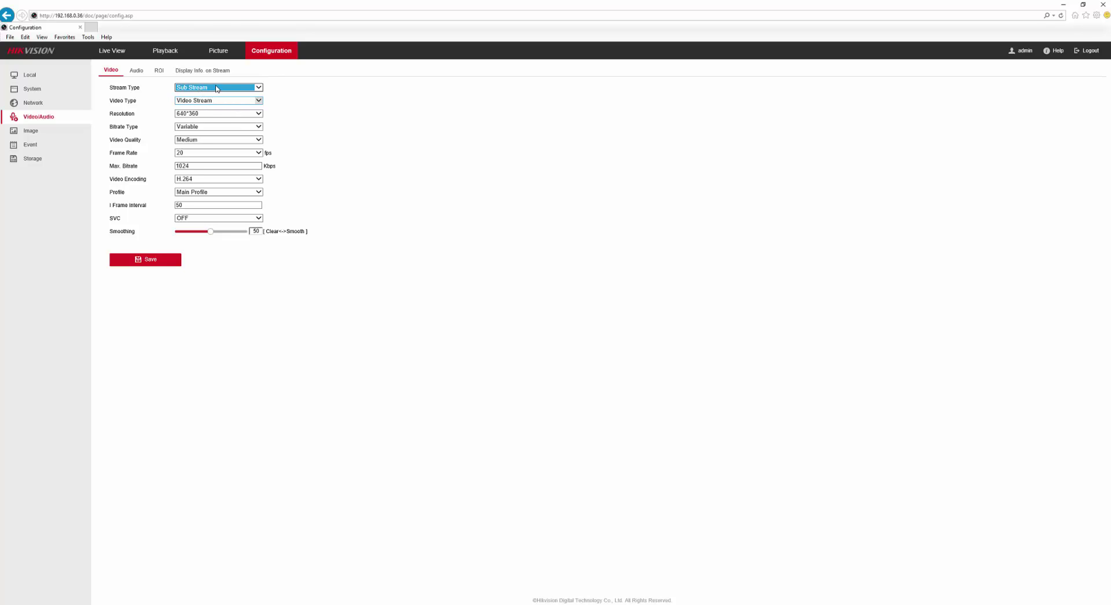
click(258, 101)
click(209, 114)
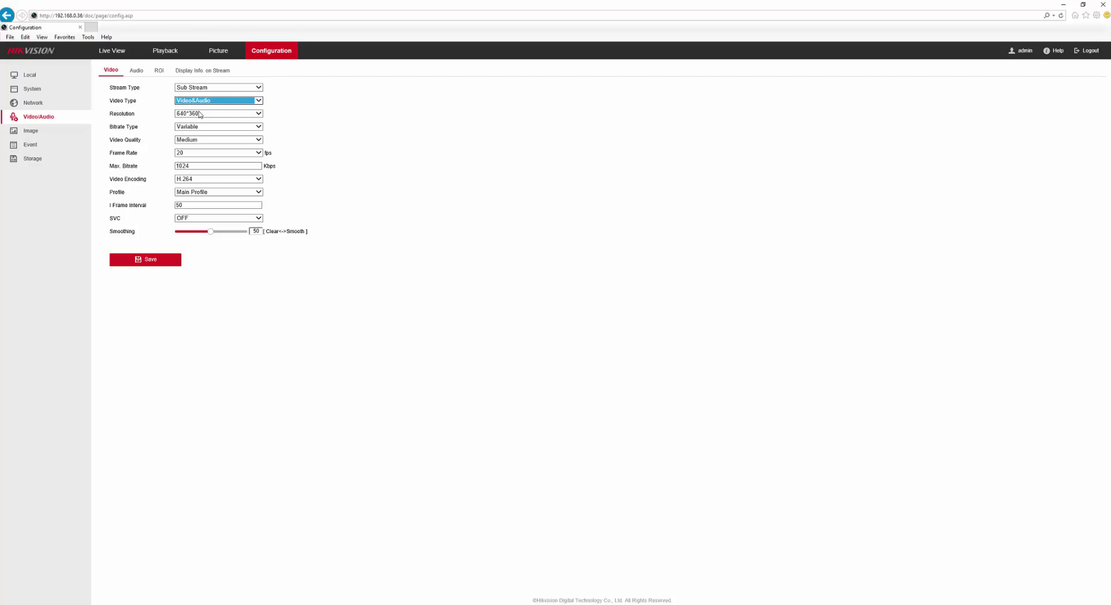
click(136, 261)
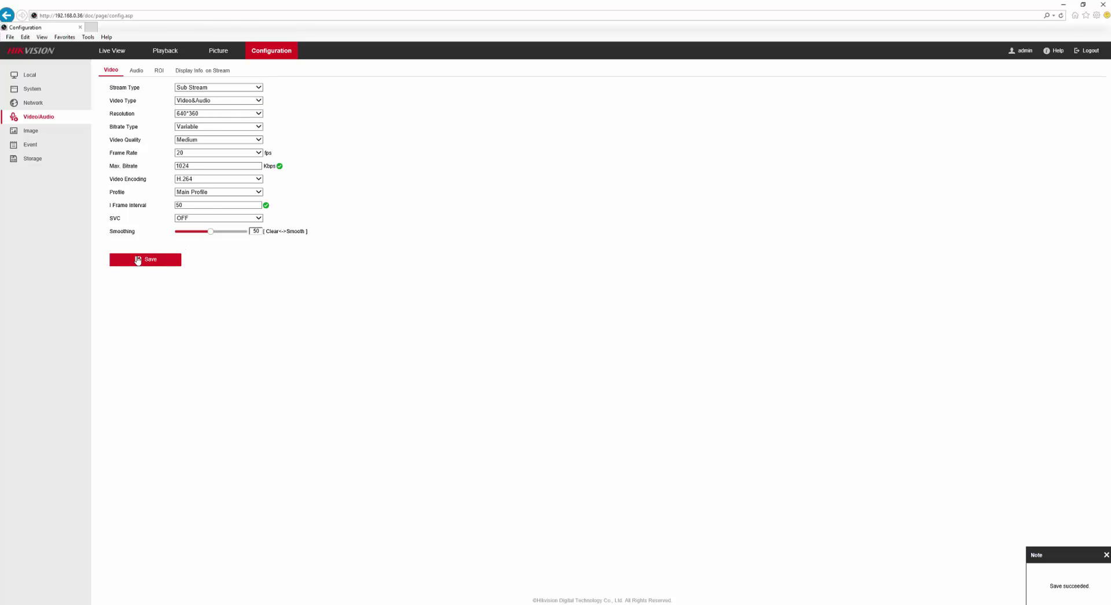
Unmute the Live View audio, raise the player volume and the system volume
click(116, 56)
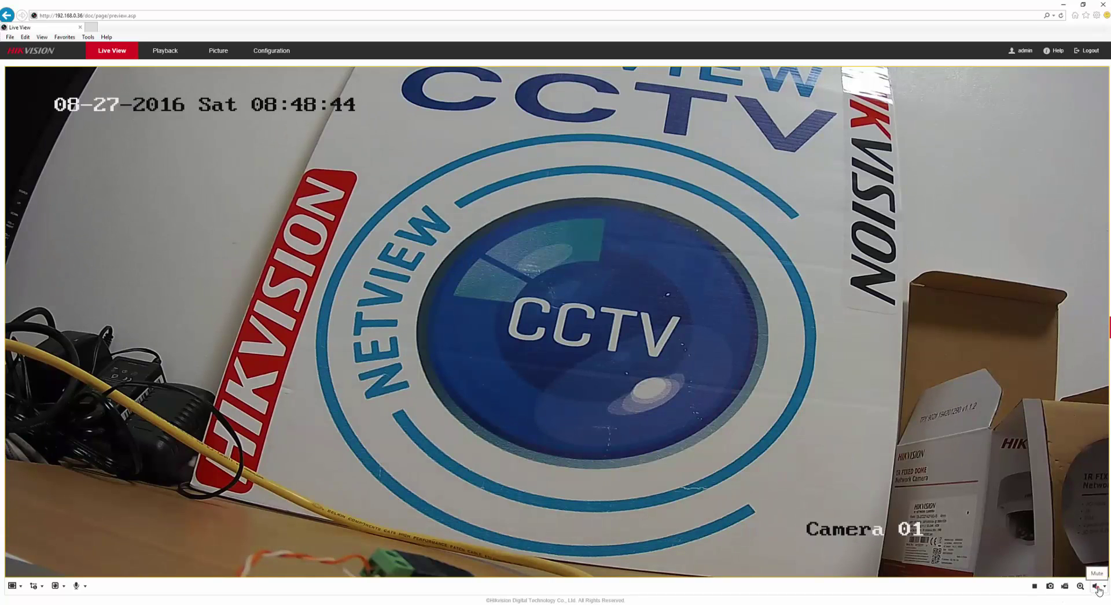
click(1097, 588)
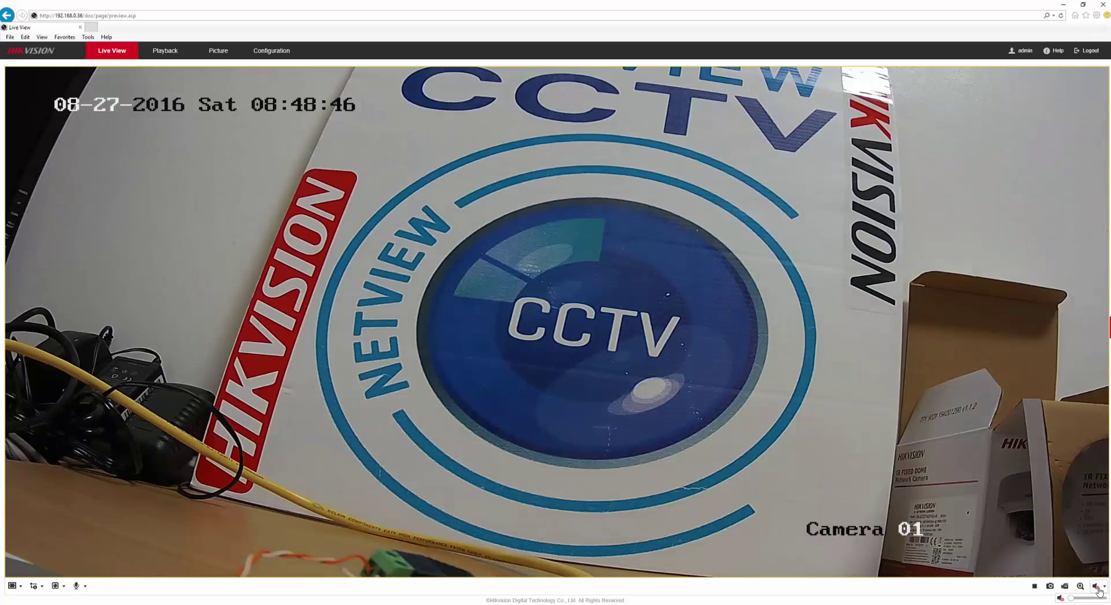
click(1061, 599)
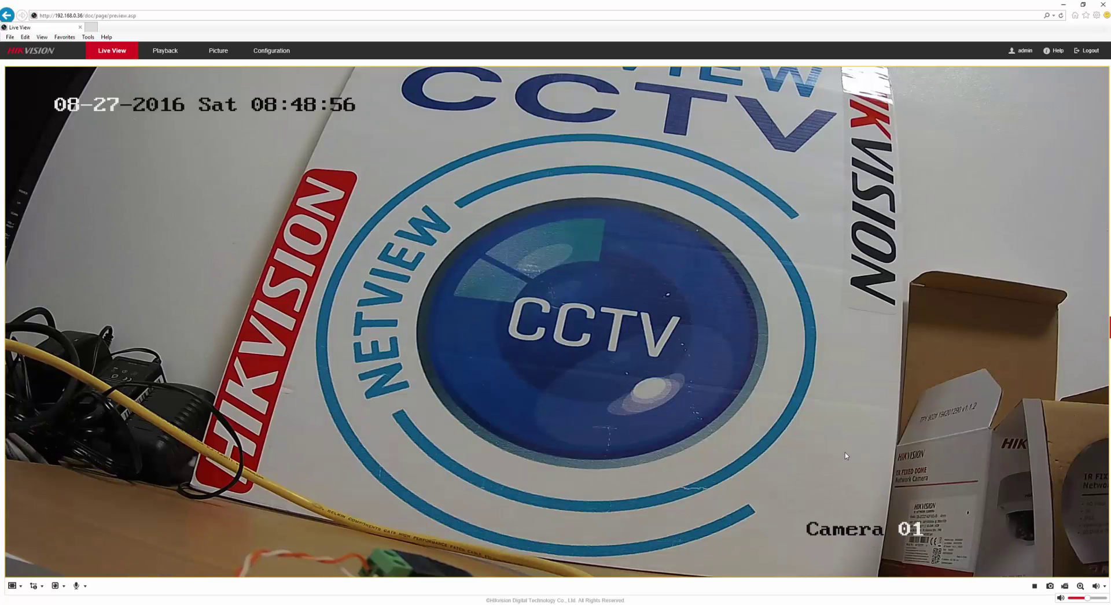
key(XF86AudioRaiseVolume)
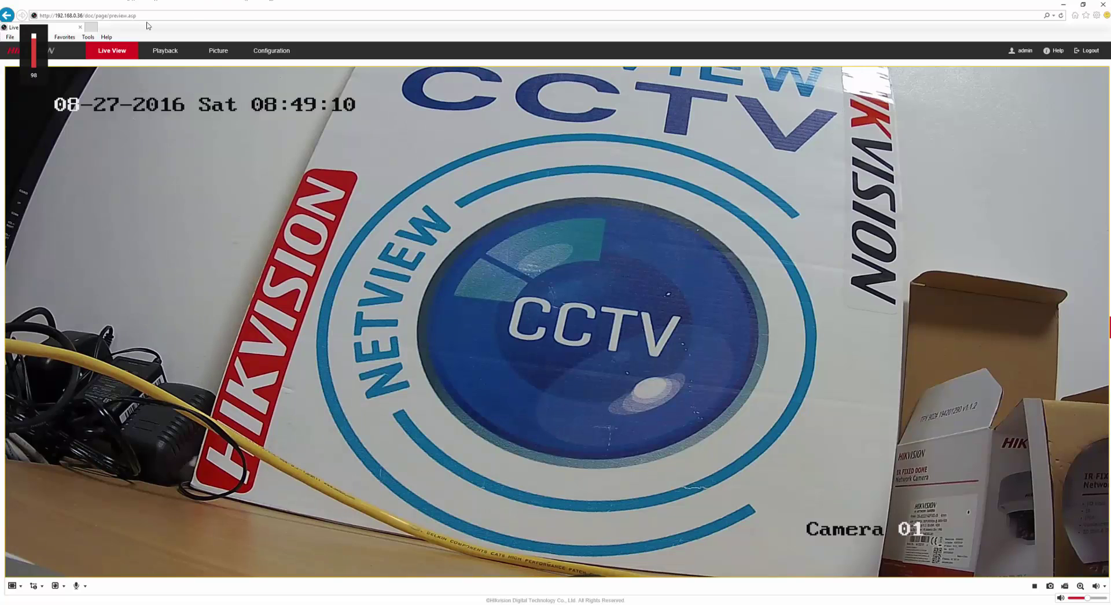
click(278, 54)
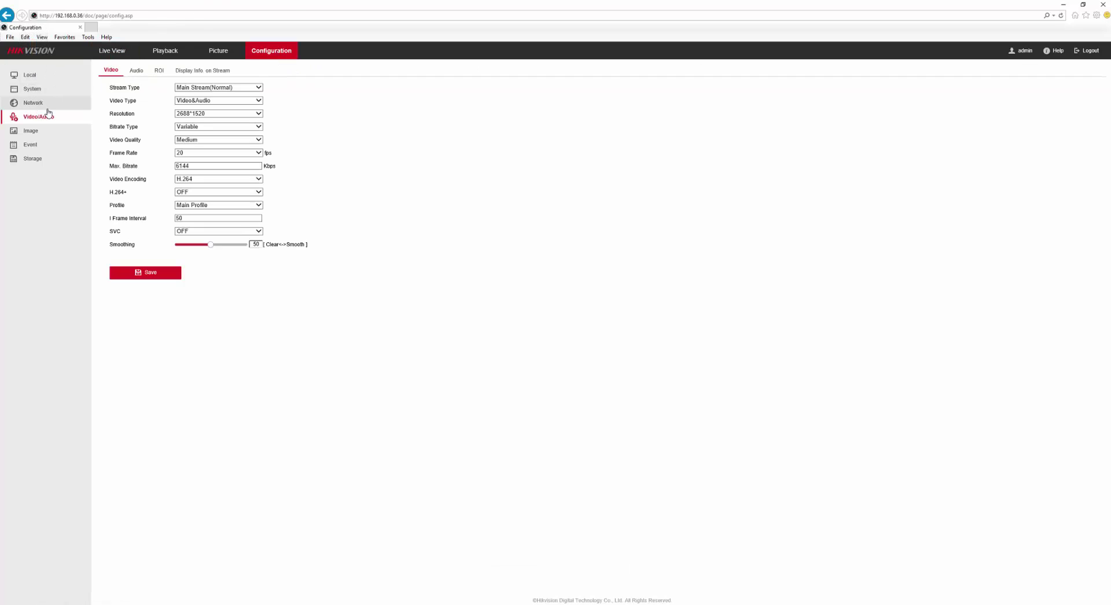
Choose MicIn as the audio input on the Audio settings page
click(138, 71)
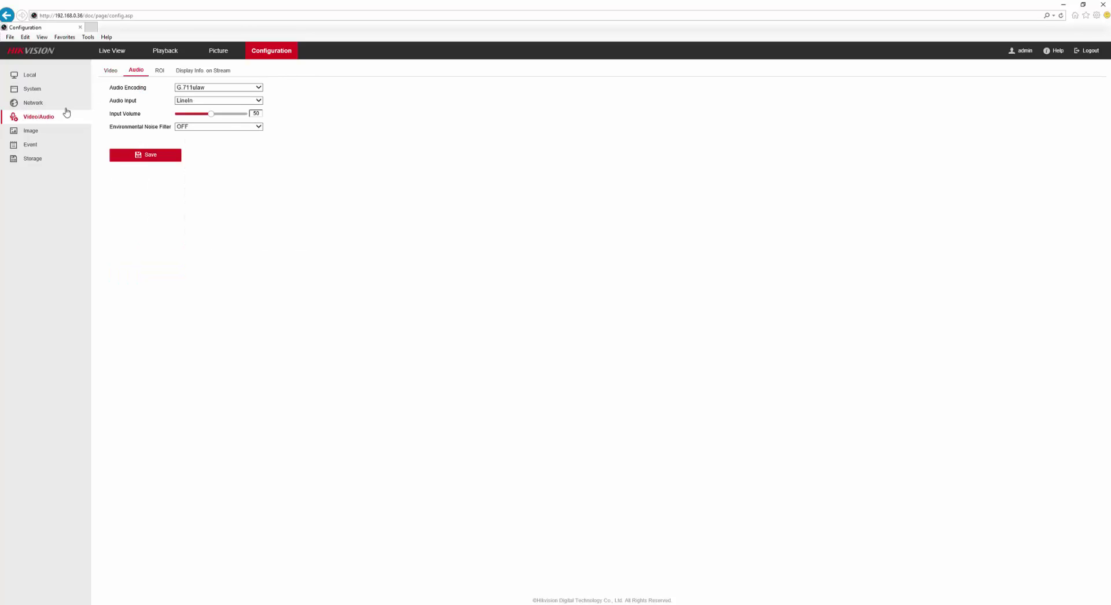
click(111, 72)
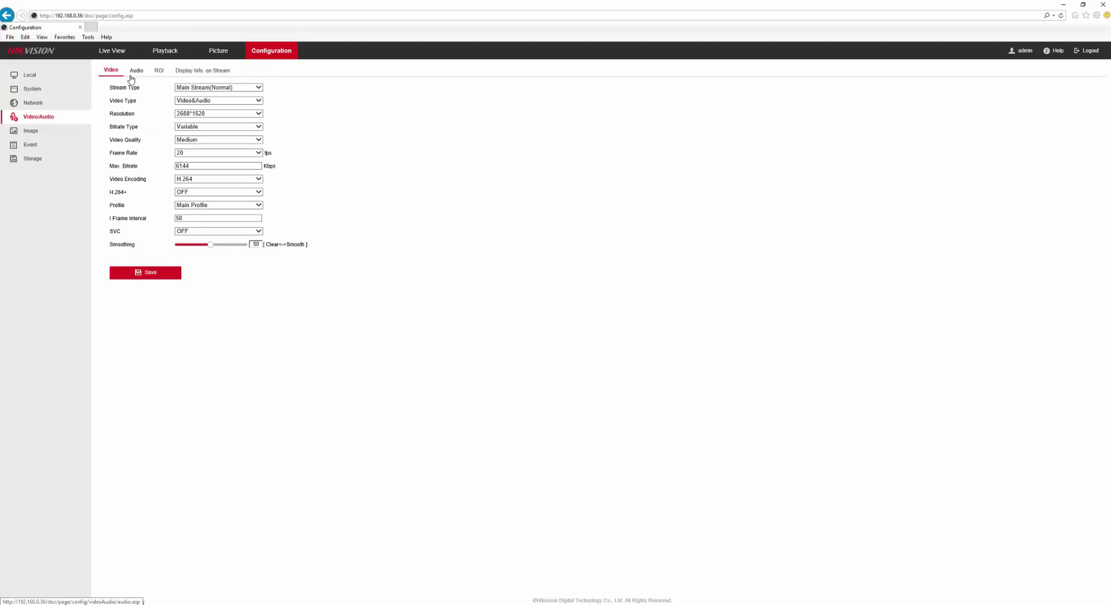
click(134, 72)
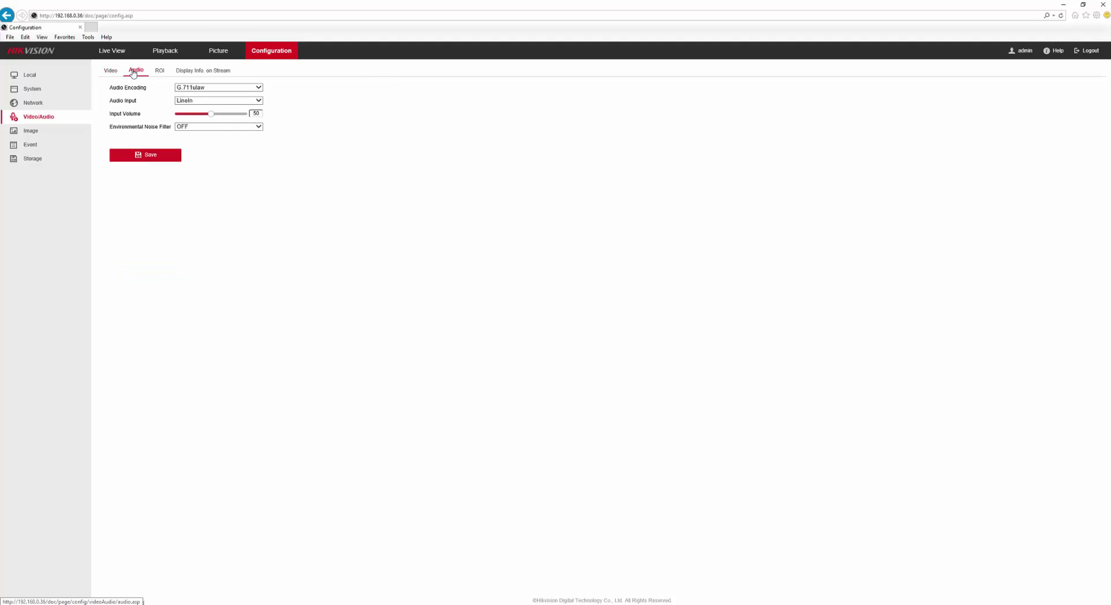
click(201, 101)
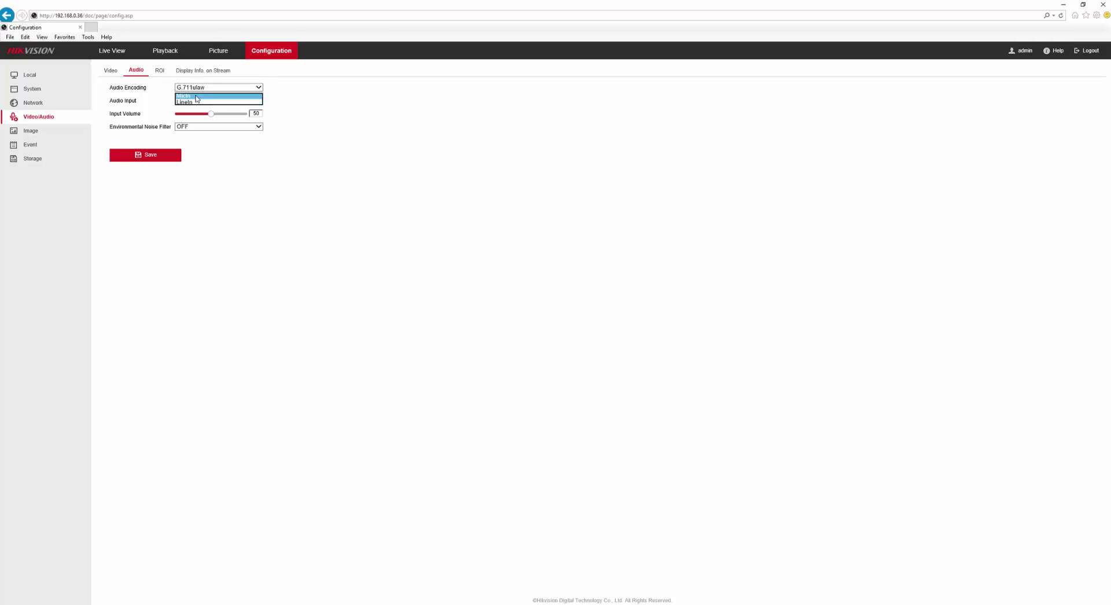
click(191, 93)
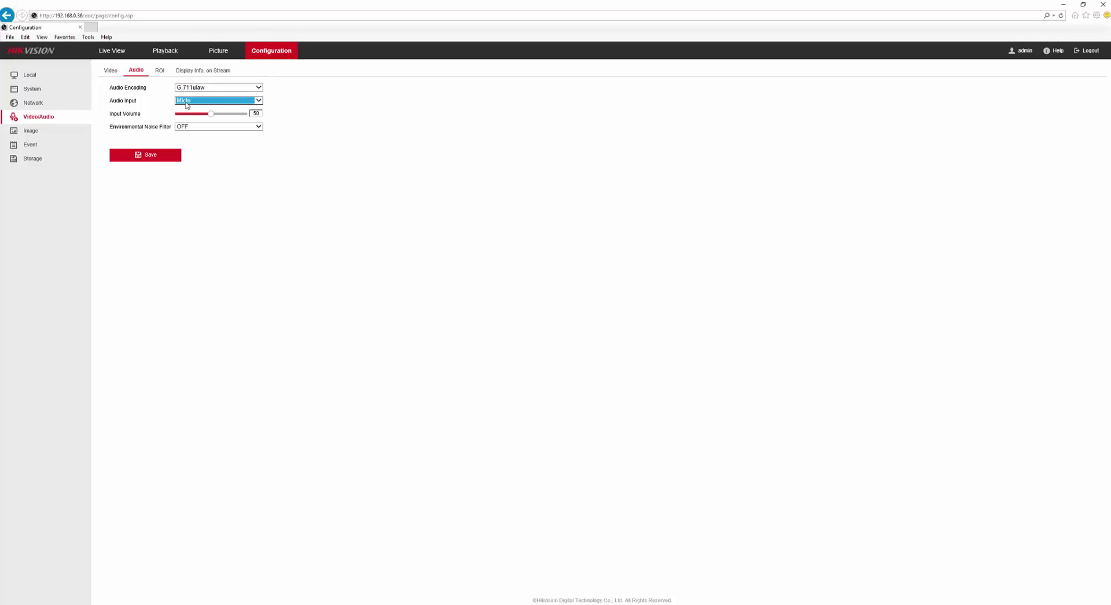
Raise the input volume to 97, turn the environmental noise filter ON, and save
drag(209, 116, 243, 116)
drag(243, 116, 241, 116)
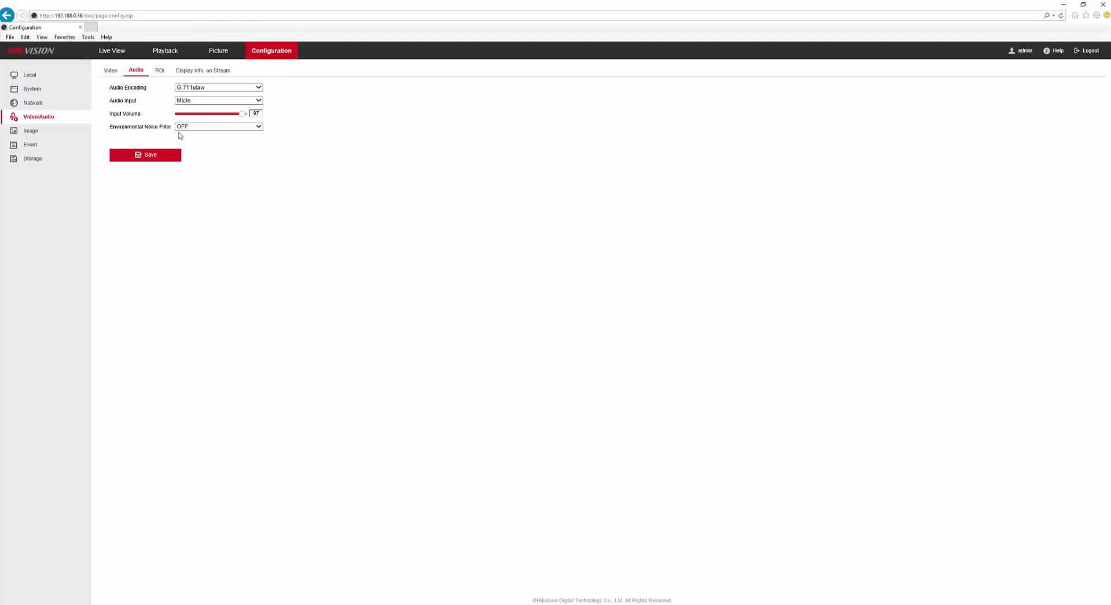
click(259, 127)
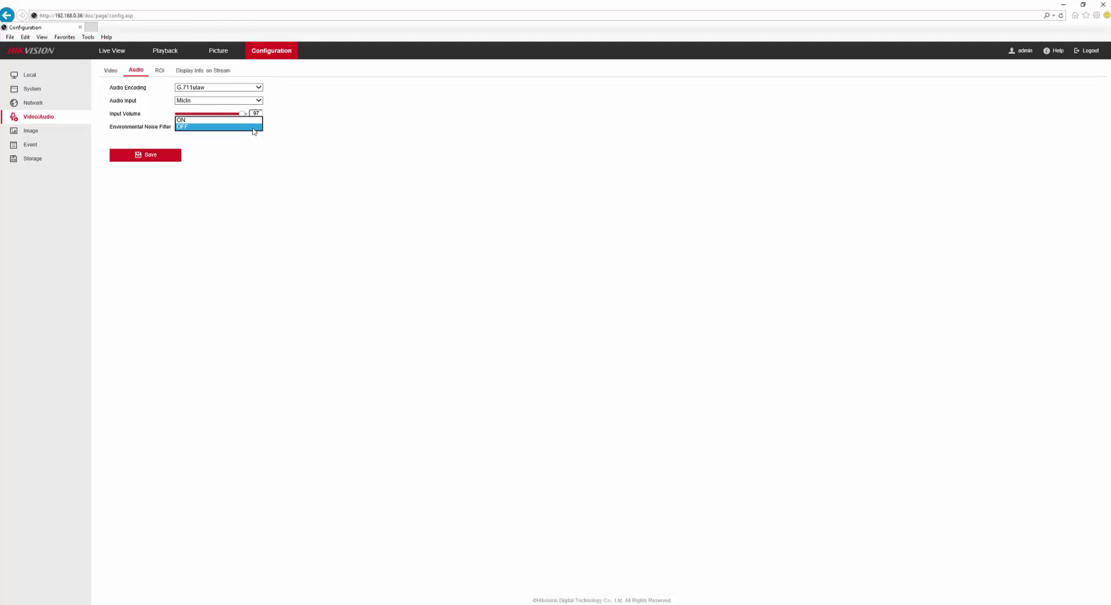
click(200, 120)
click(141, 159)
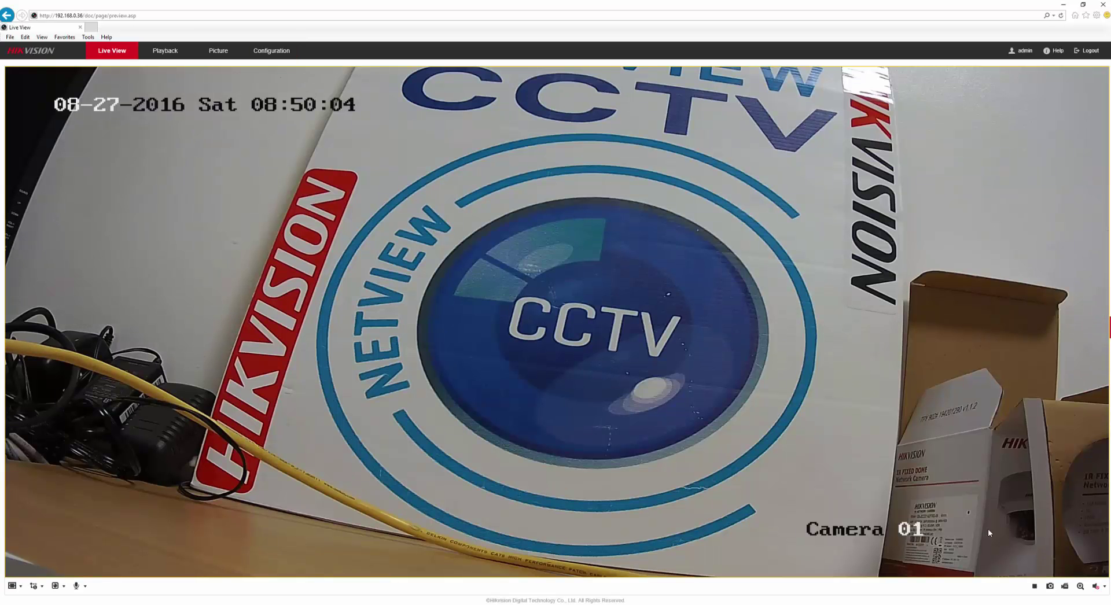
Unmute Camera 01's live audio, turn the volume down slightly, then mute it again
click(1096, 588)
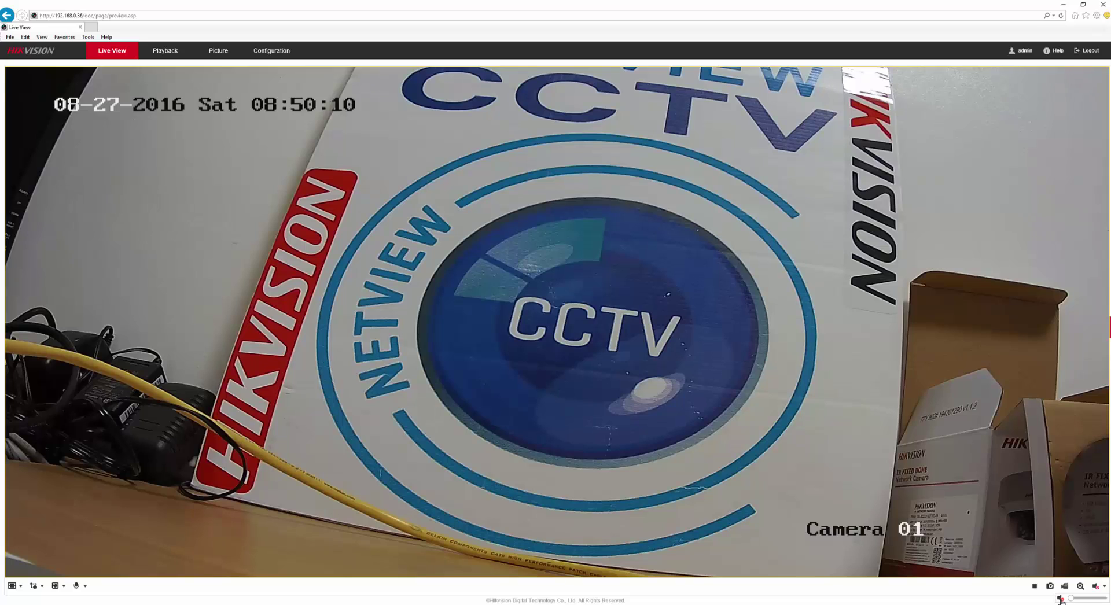
click(1087, 599)
drag(1086, 599, 1074, 598)
click(1060, 598)
On the Netview CCTV site, browse Accessories > Audio and open the Mic for Hikvision IP Camera page
click(143, 16)
text(ww)
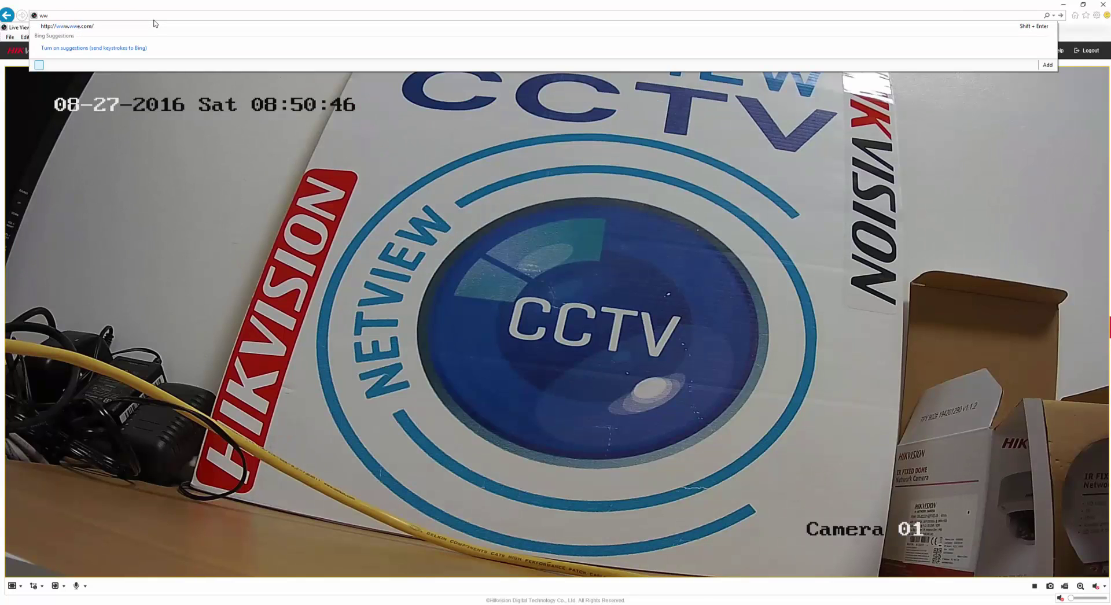
text(w)
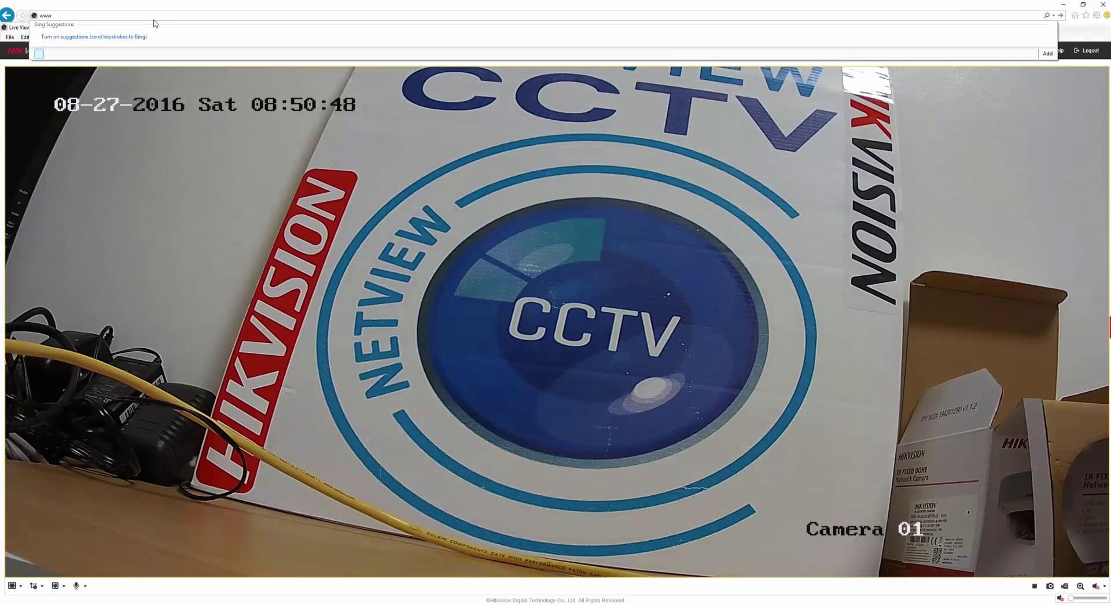
text(.netviewcctv.co.uk/)
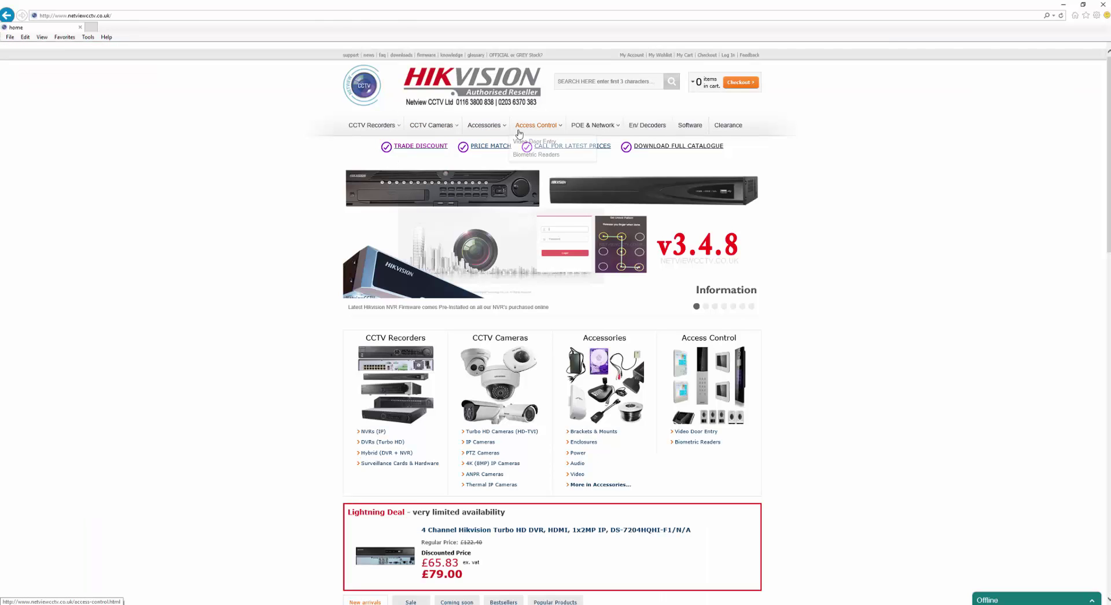
mouse_move(482, 129)
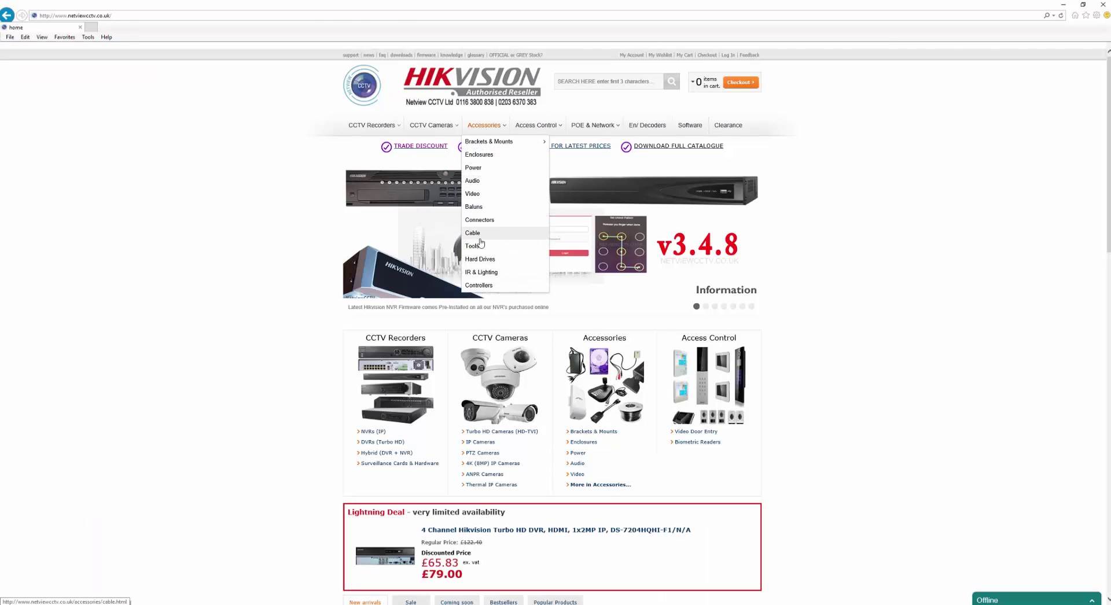
click(474, 184)
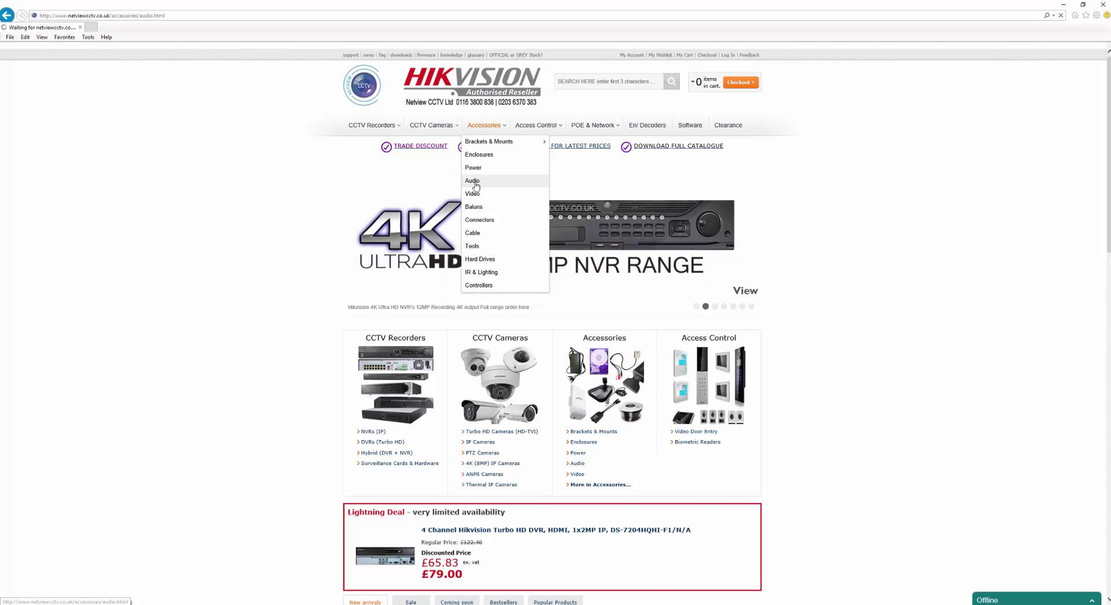
scroll(615, 325, down, 5)
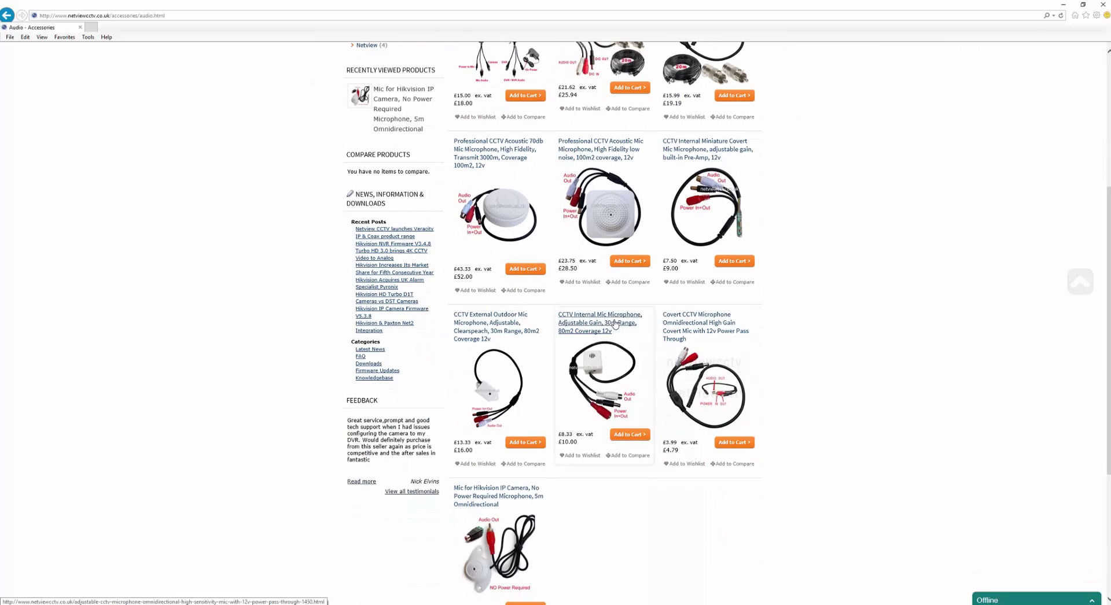
scroll(615, 325, down, 3)
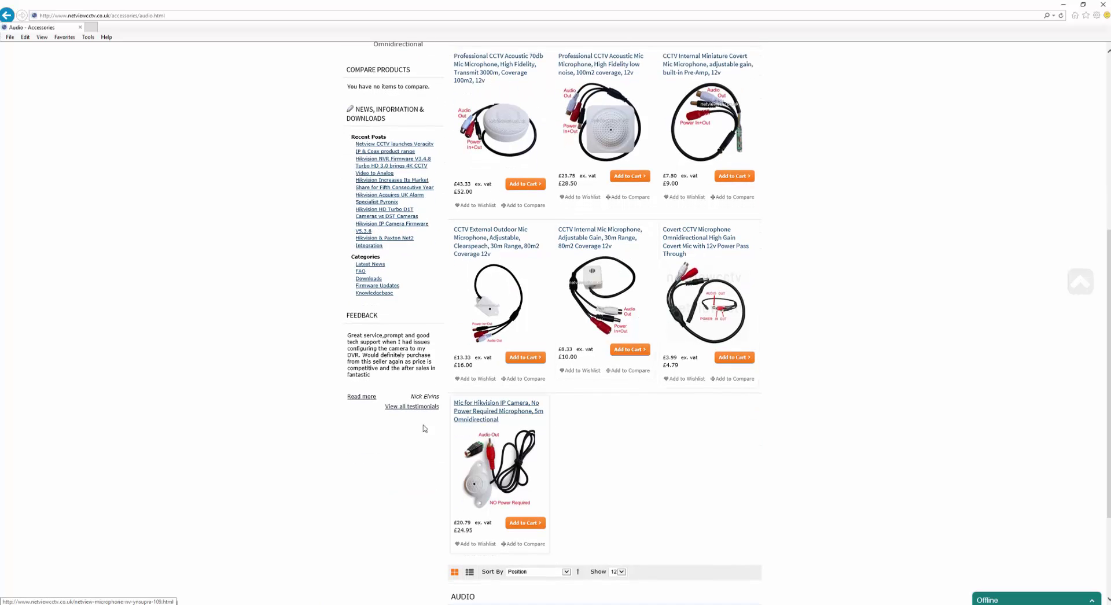
click(478, 416)
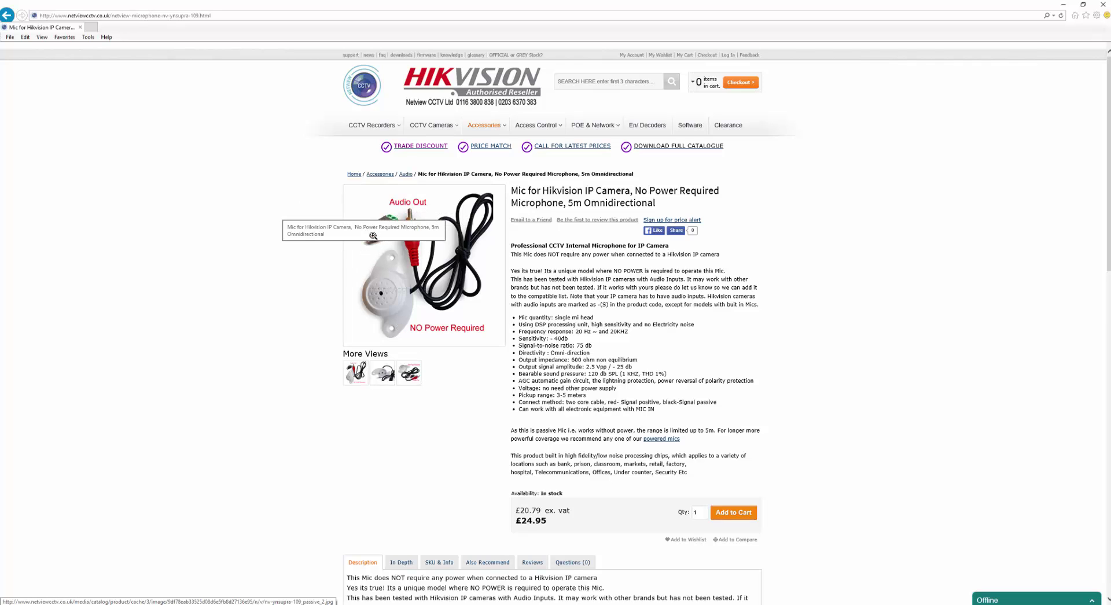
scroll(459, 307, down, 5)
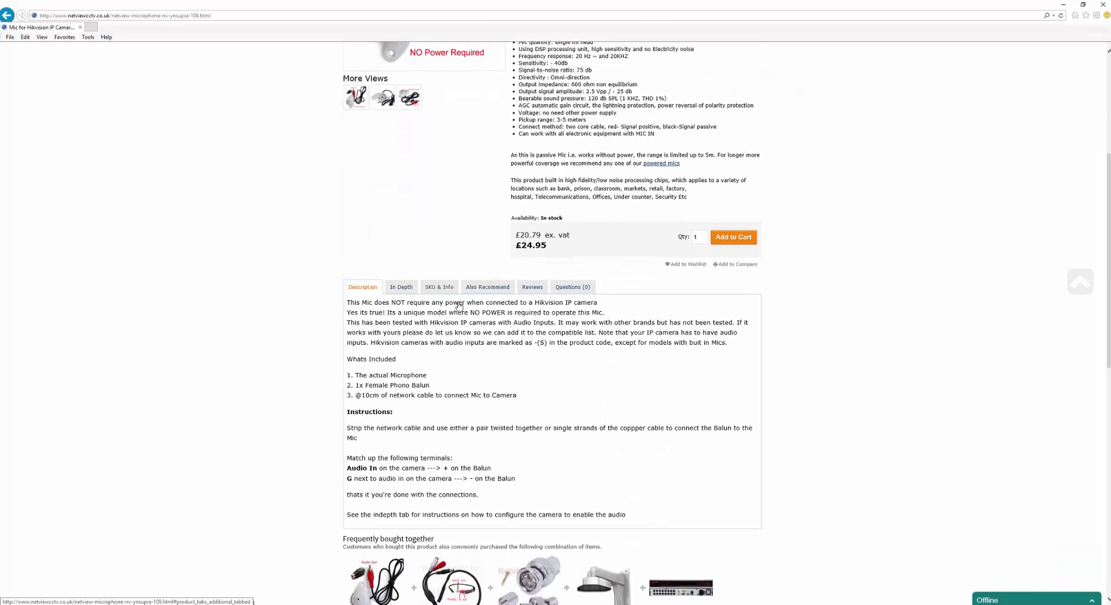
scroll(510, 293, down, 1)
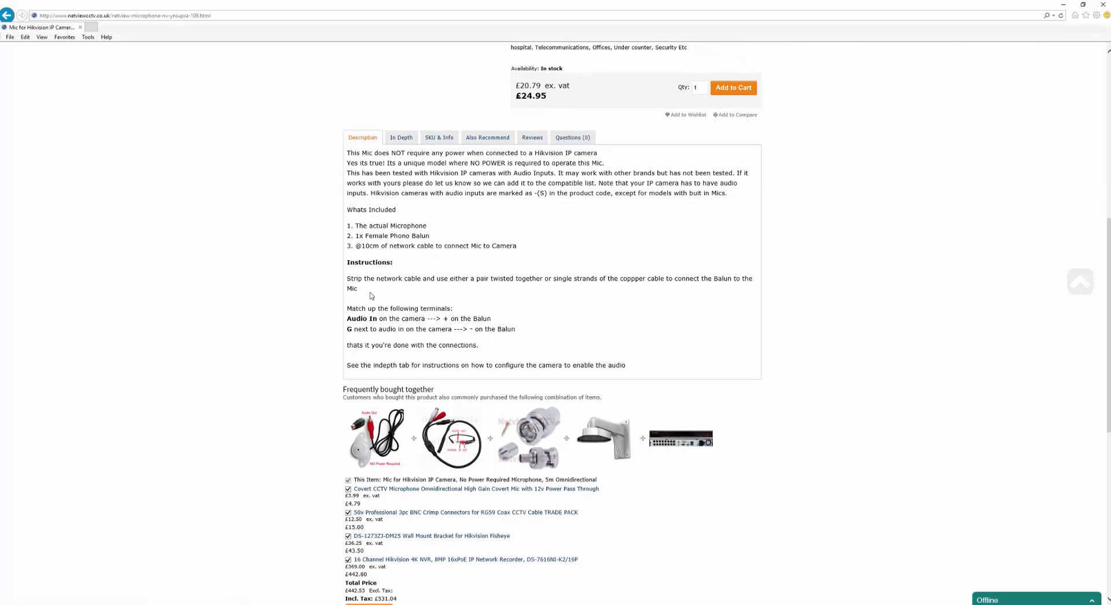
click(401, 137)
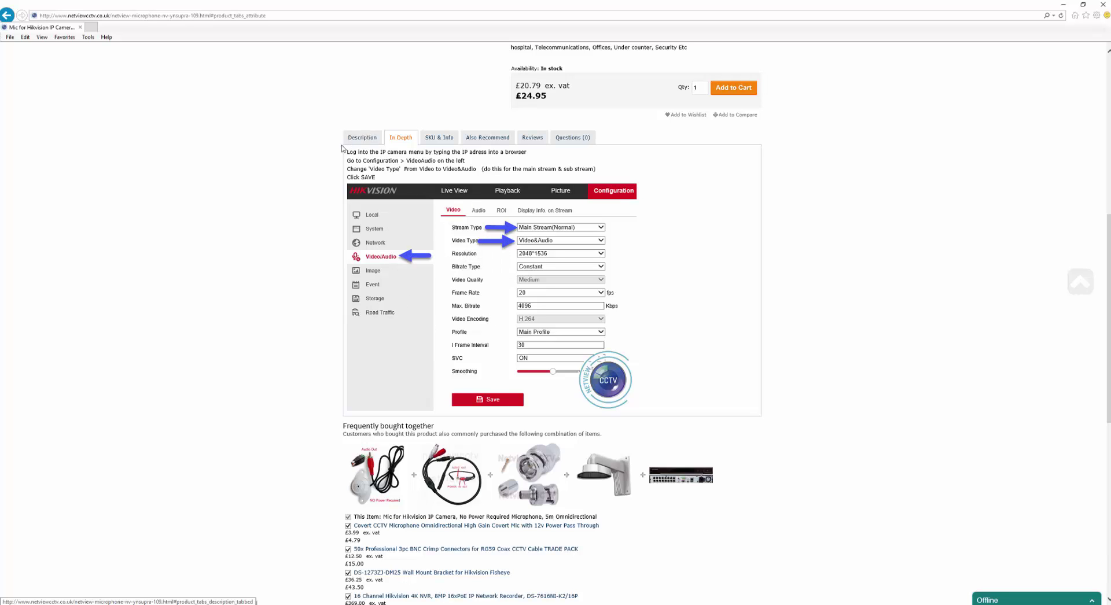
click(368, 139)
scroll(485, 174, up, 6)
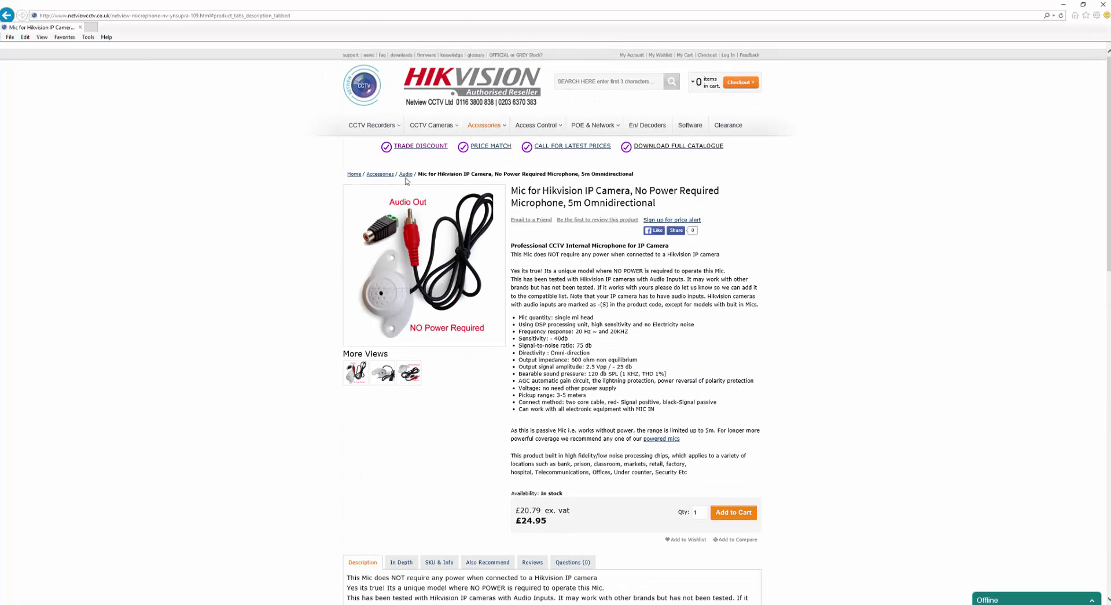
click(406, 173)
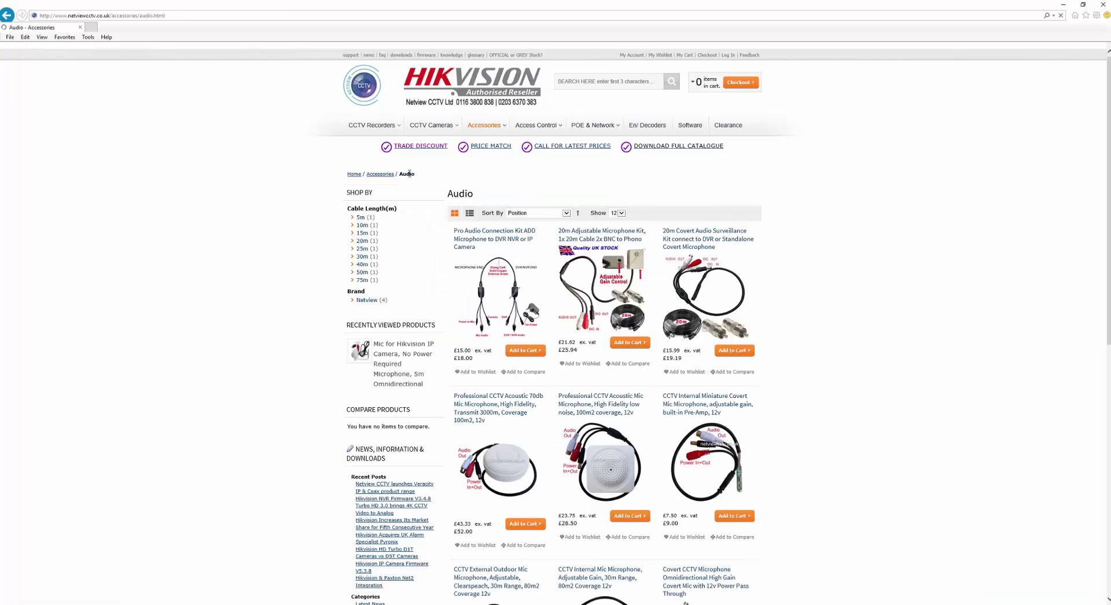
scroll(490, 326, down, 3)
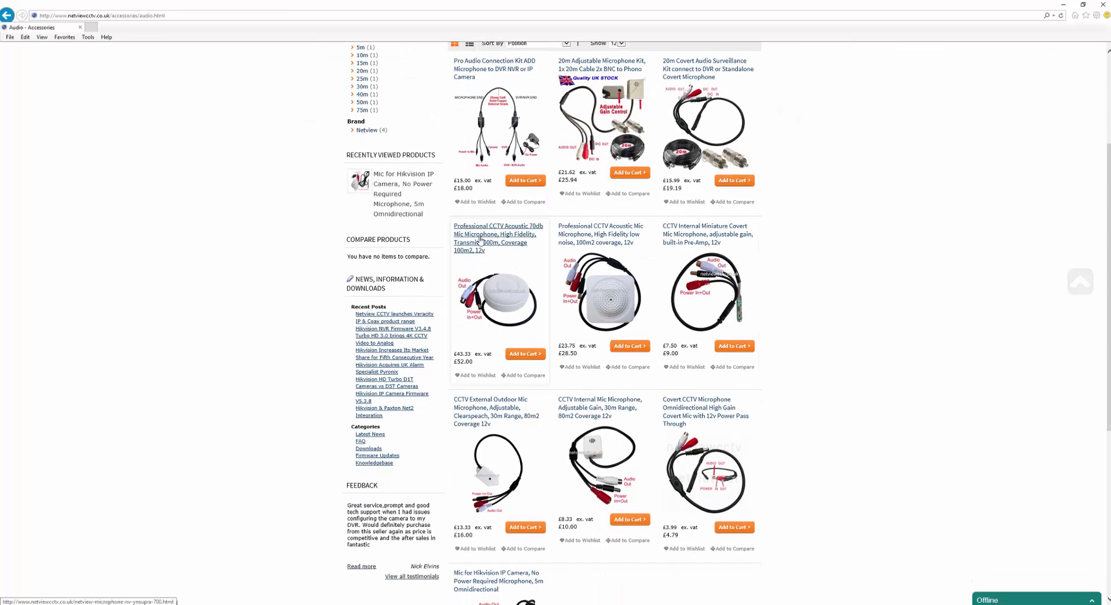
click(475, 238)
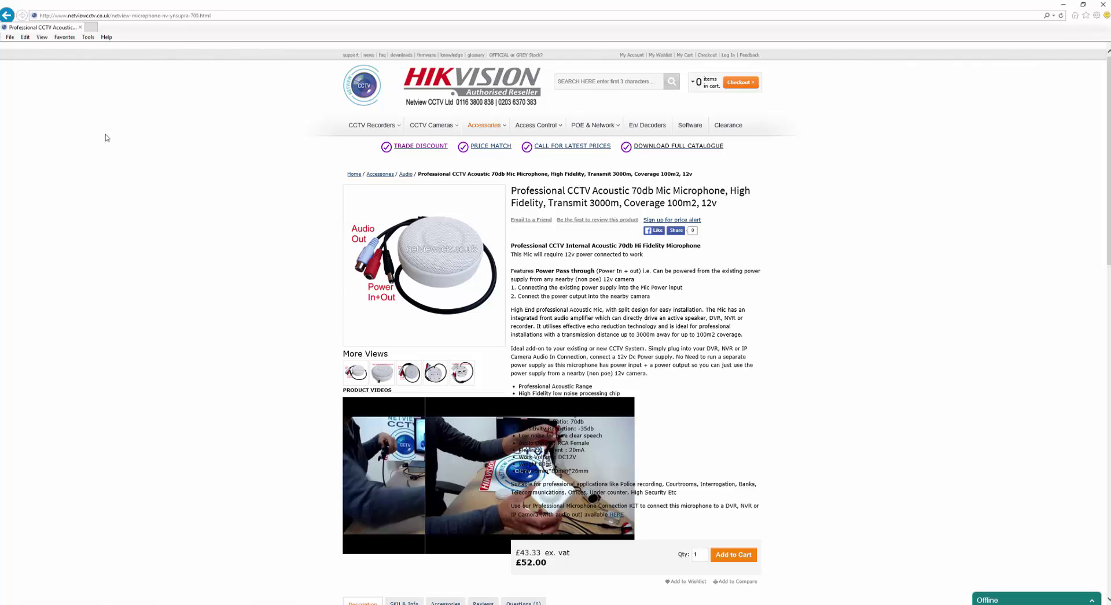
scroll(72, 75, down, 4)
scroll(34, 99, up, 4)
click(7, 17)
scroll(579, 356, down, 3)
click(383, 218)
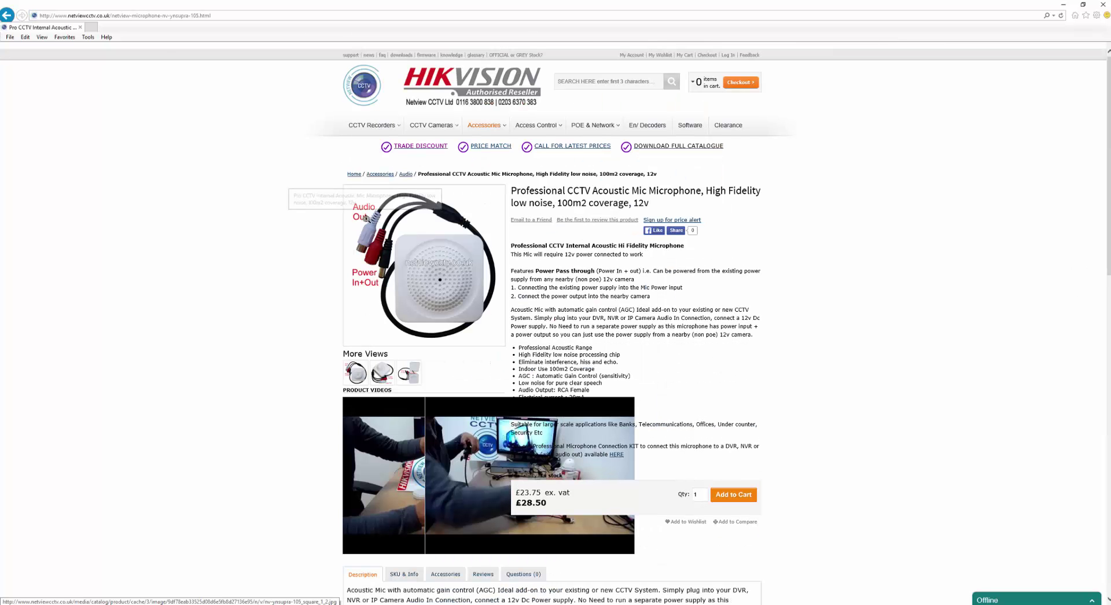
click(7, 16)
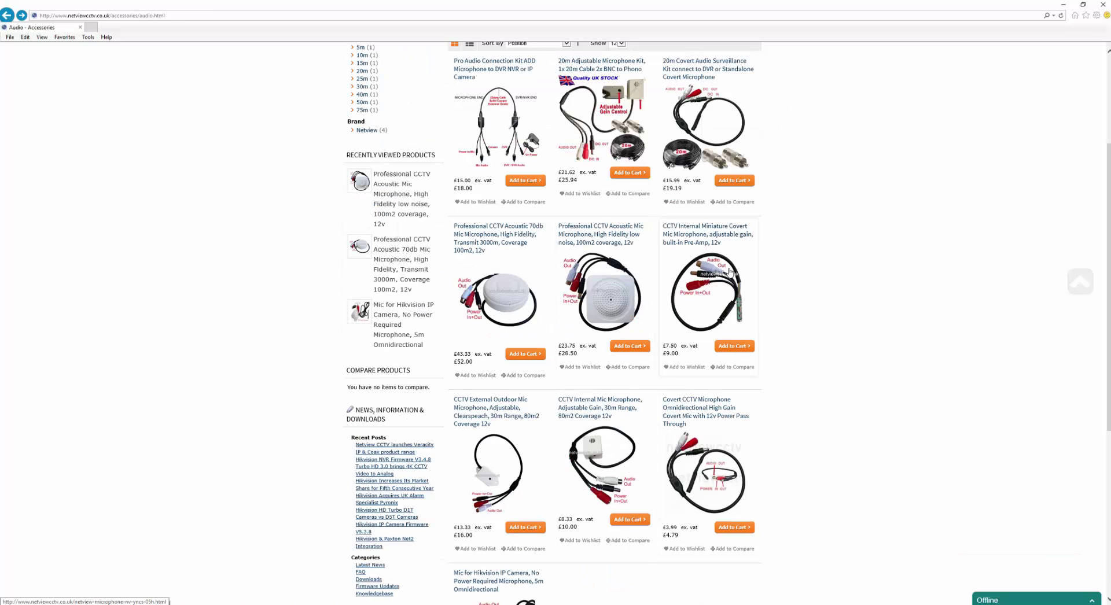
click(687, 238)
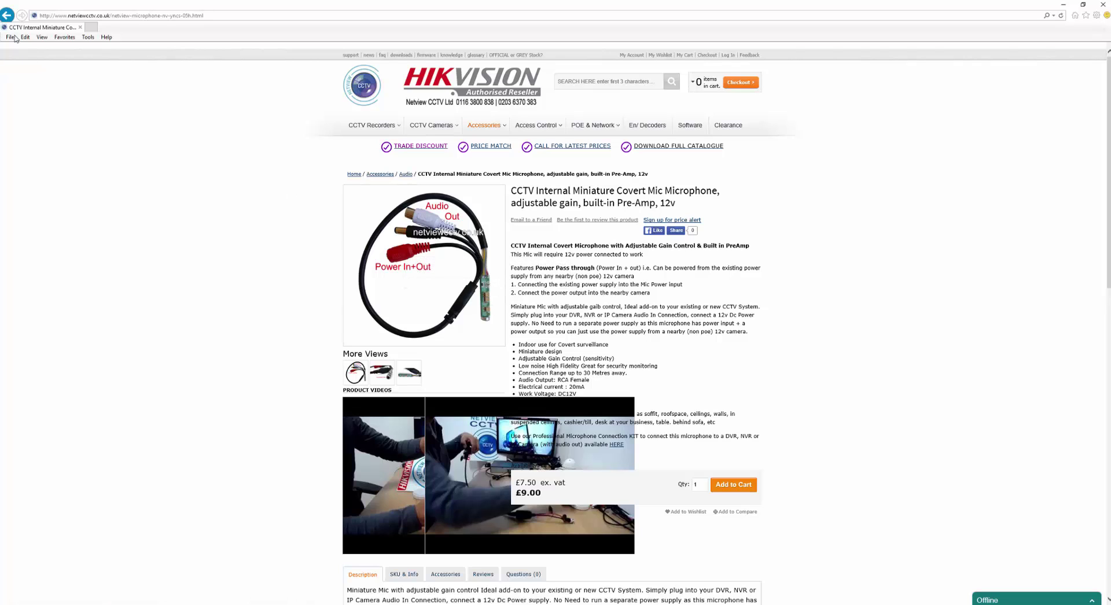
click(7, 15)
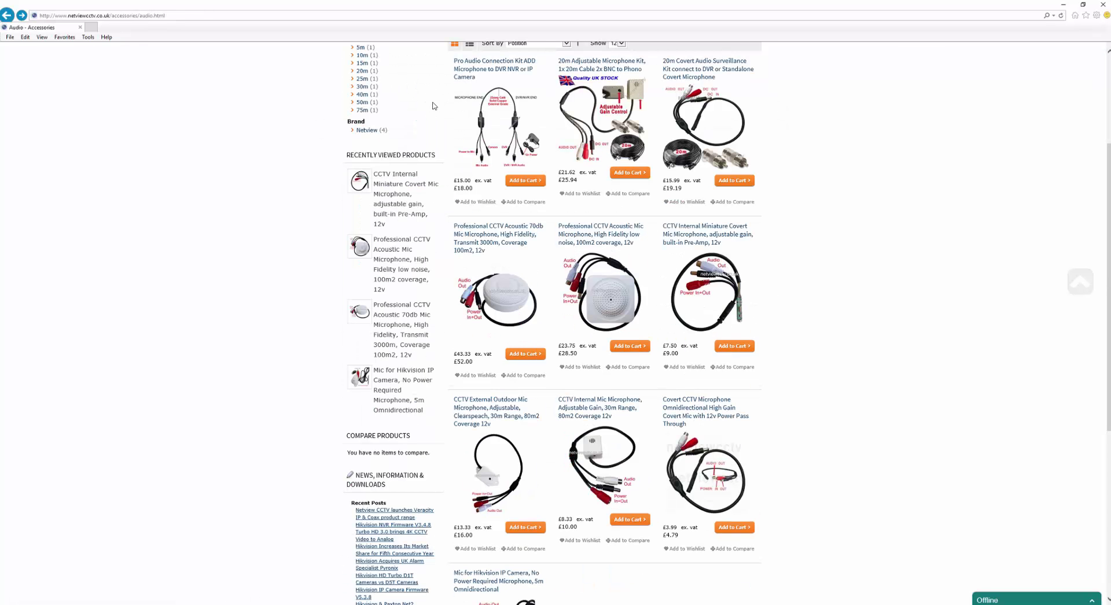
scroll(405, 358, up, 3)
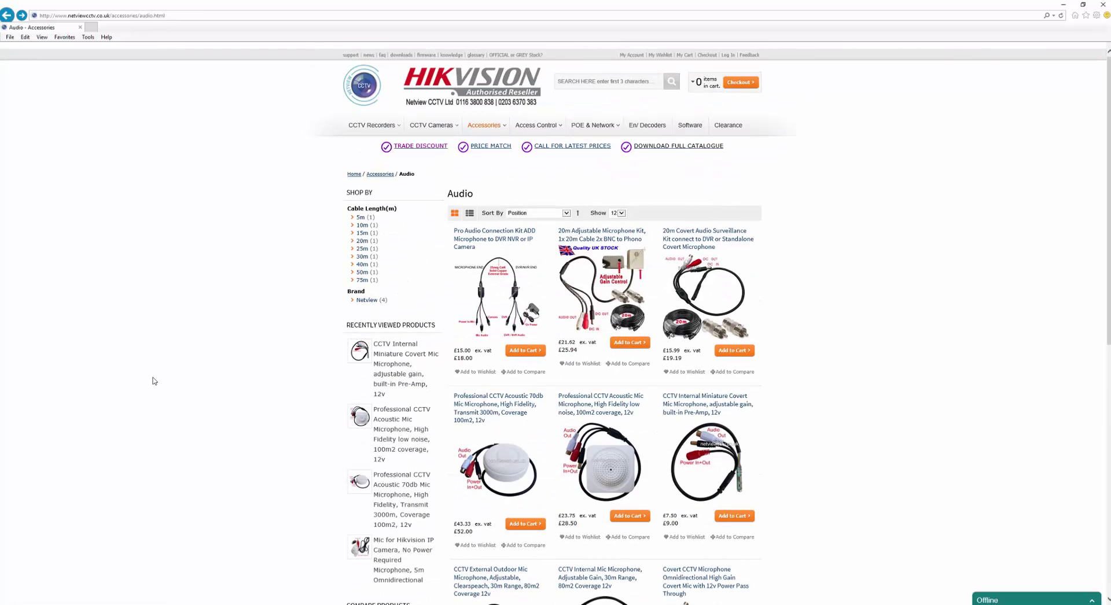